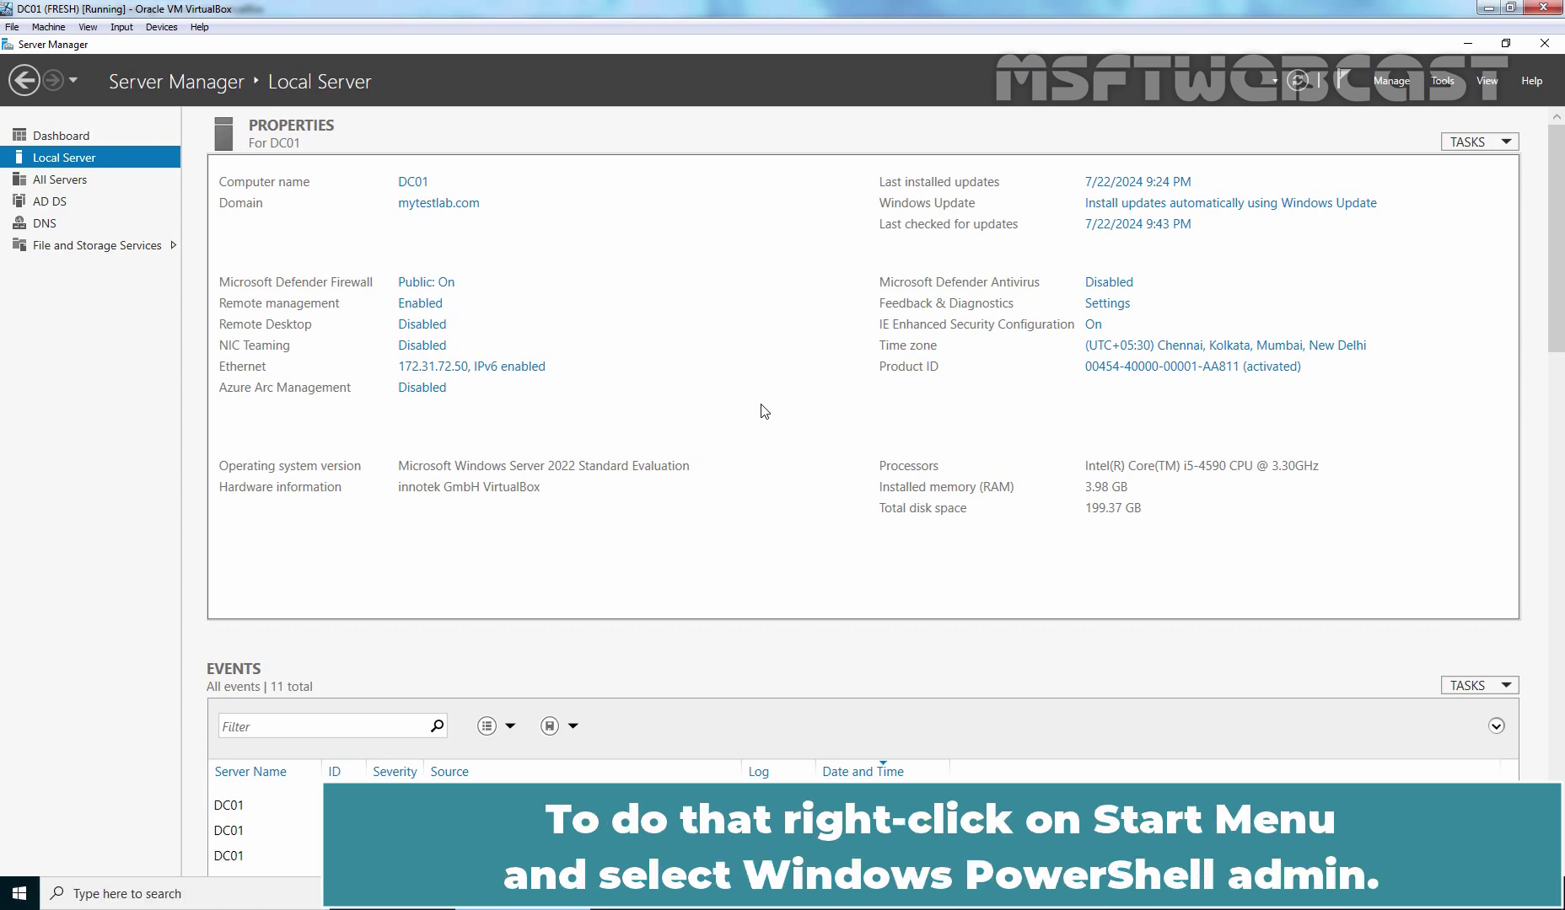
From an elevated PowerShell, ping srt22-dc01.msftwebcast.com, which fails because the name cannot be resolved.
{"action": "right_click", "coordinate": [16, 897]}
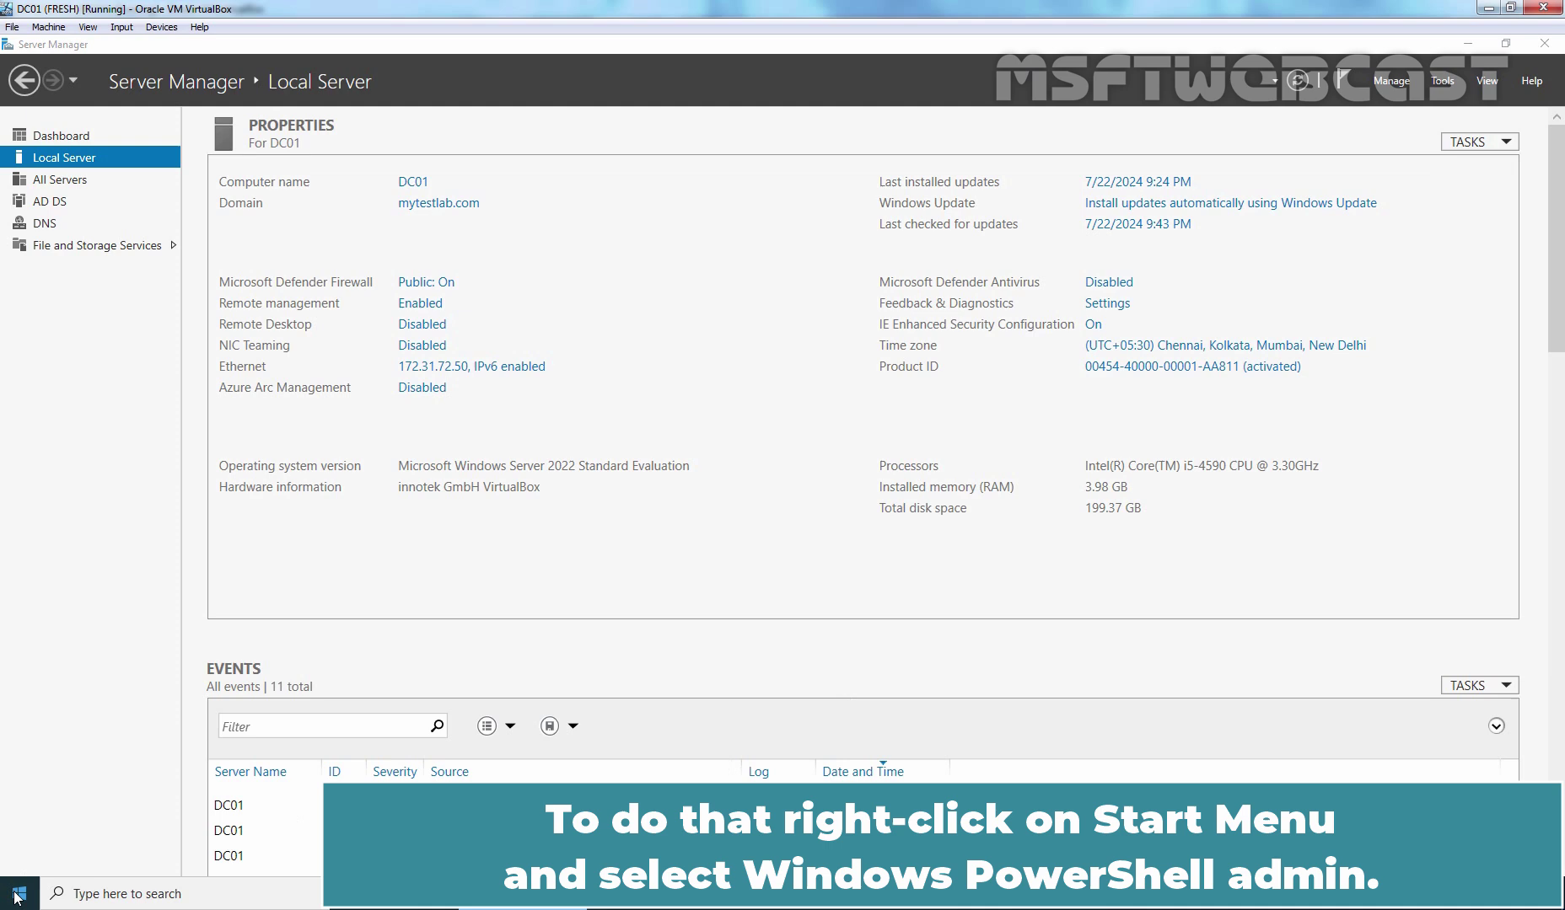
{"action": "left_click", "coordinate": [184, 663]}
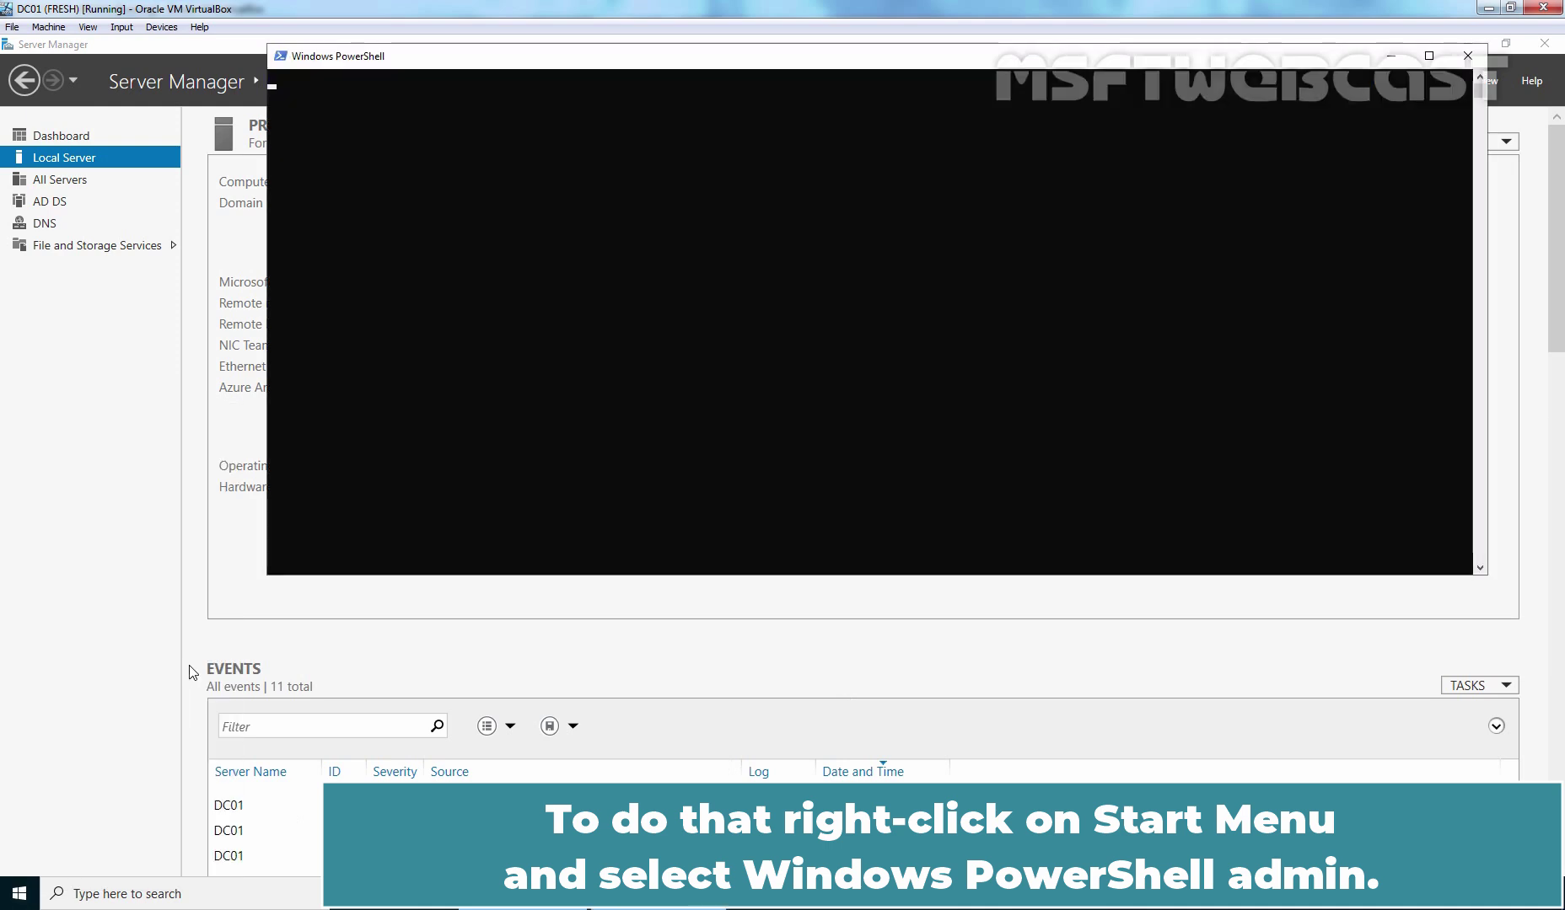
{"action": "type", "text": "ping s"}
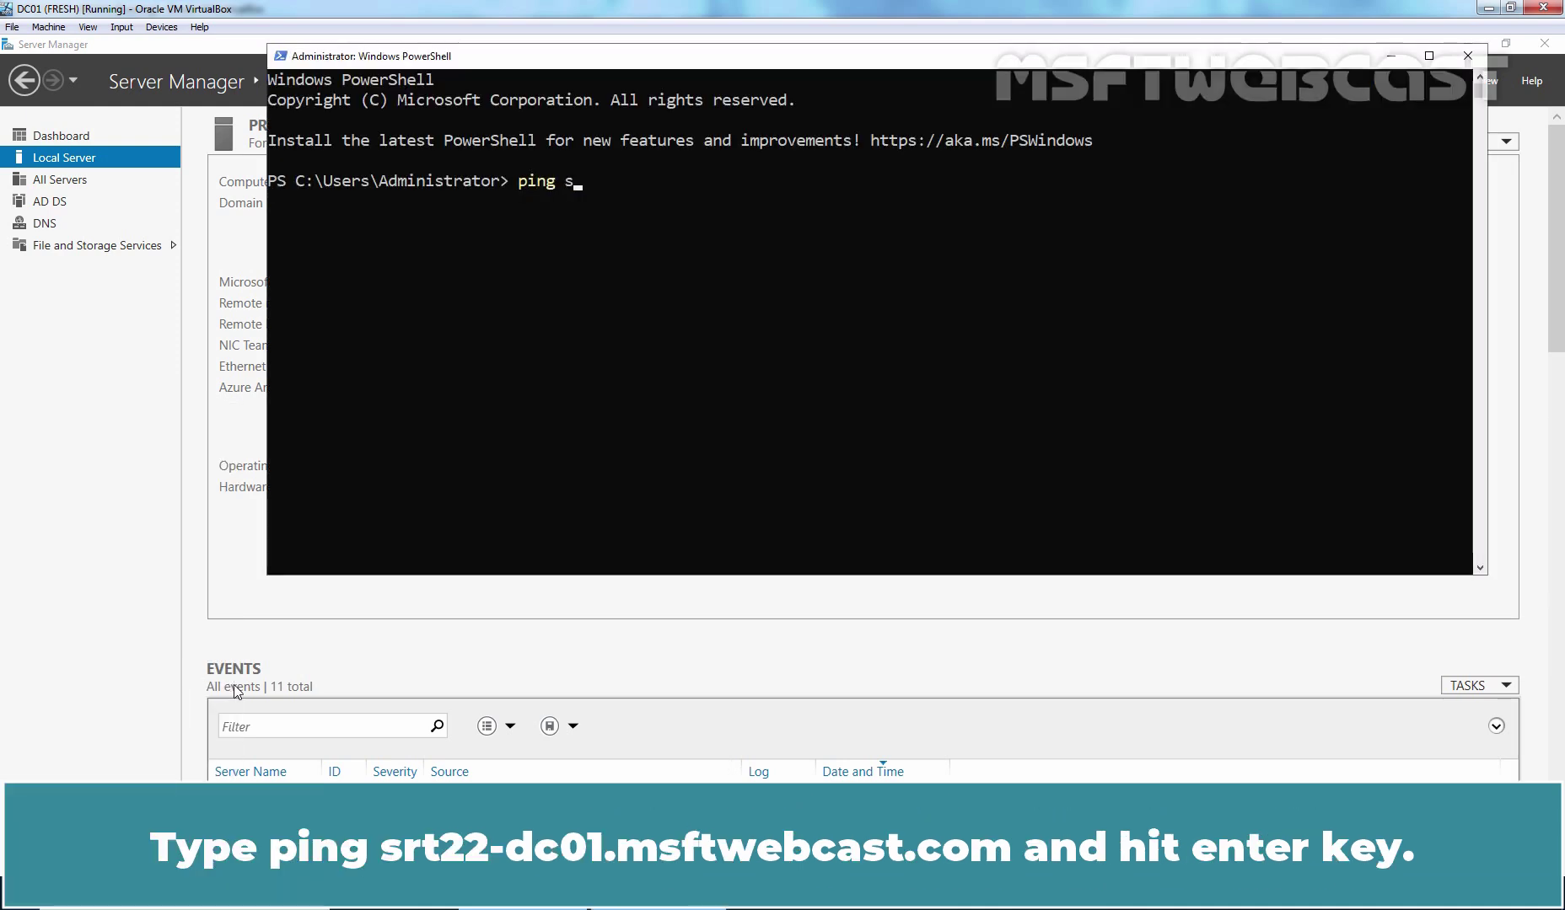
{"action": "type", "text": "rt22-dc01."}
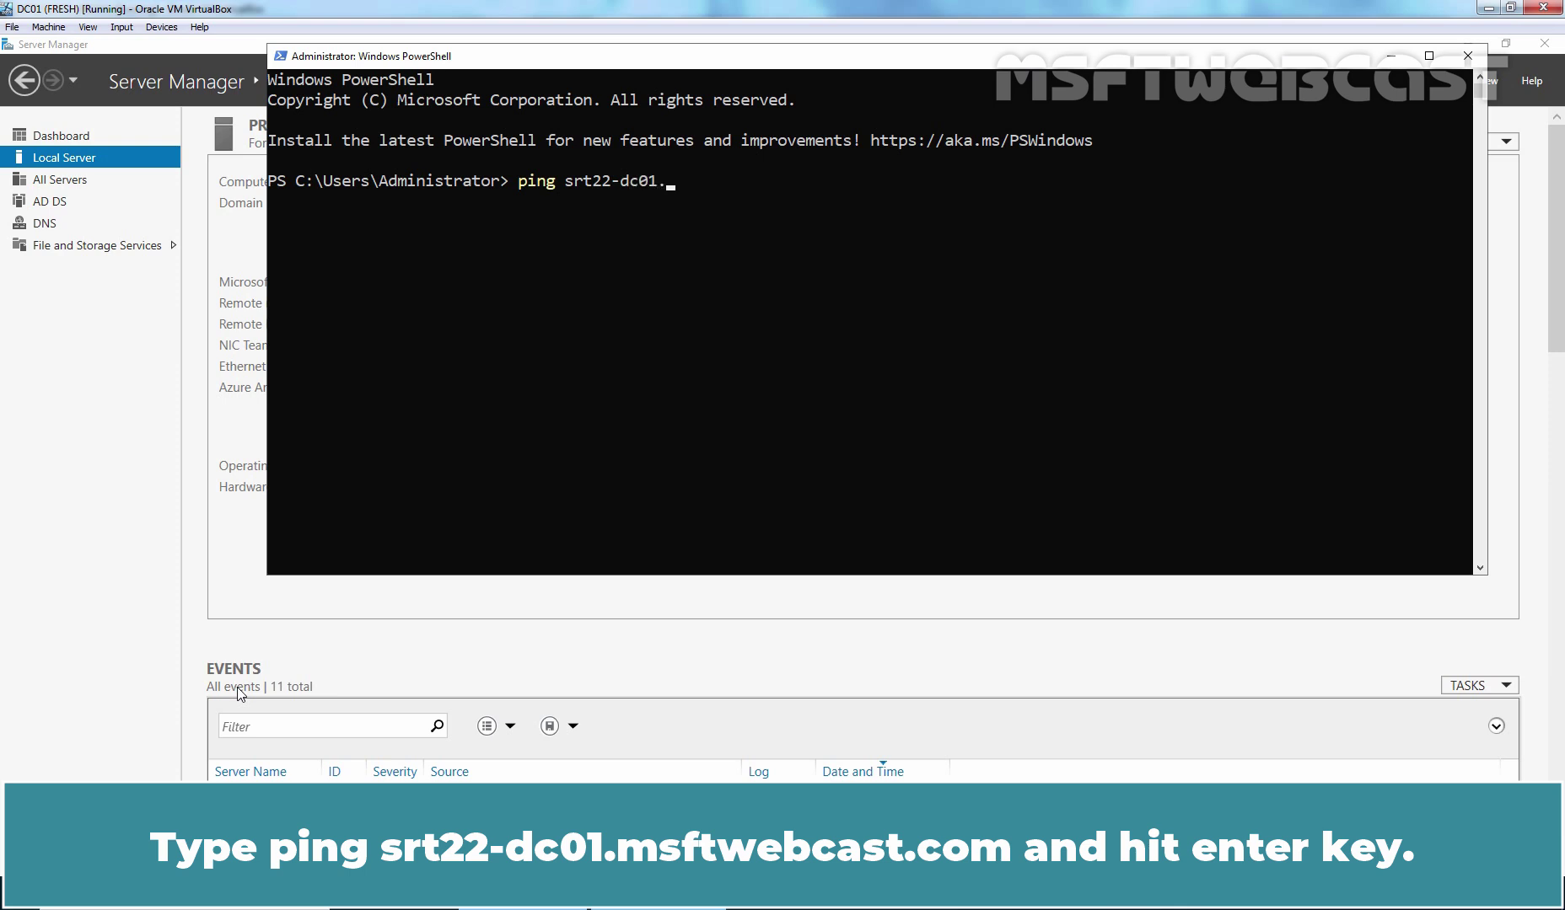
{"action": "type", "text": "msftwebcast.com"}
{"action": "key", "text": "Return"}
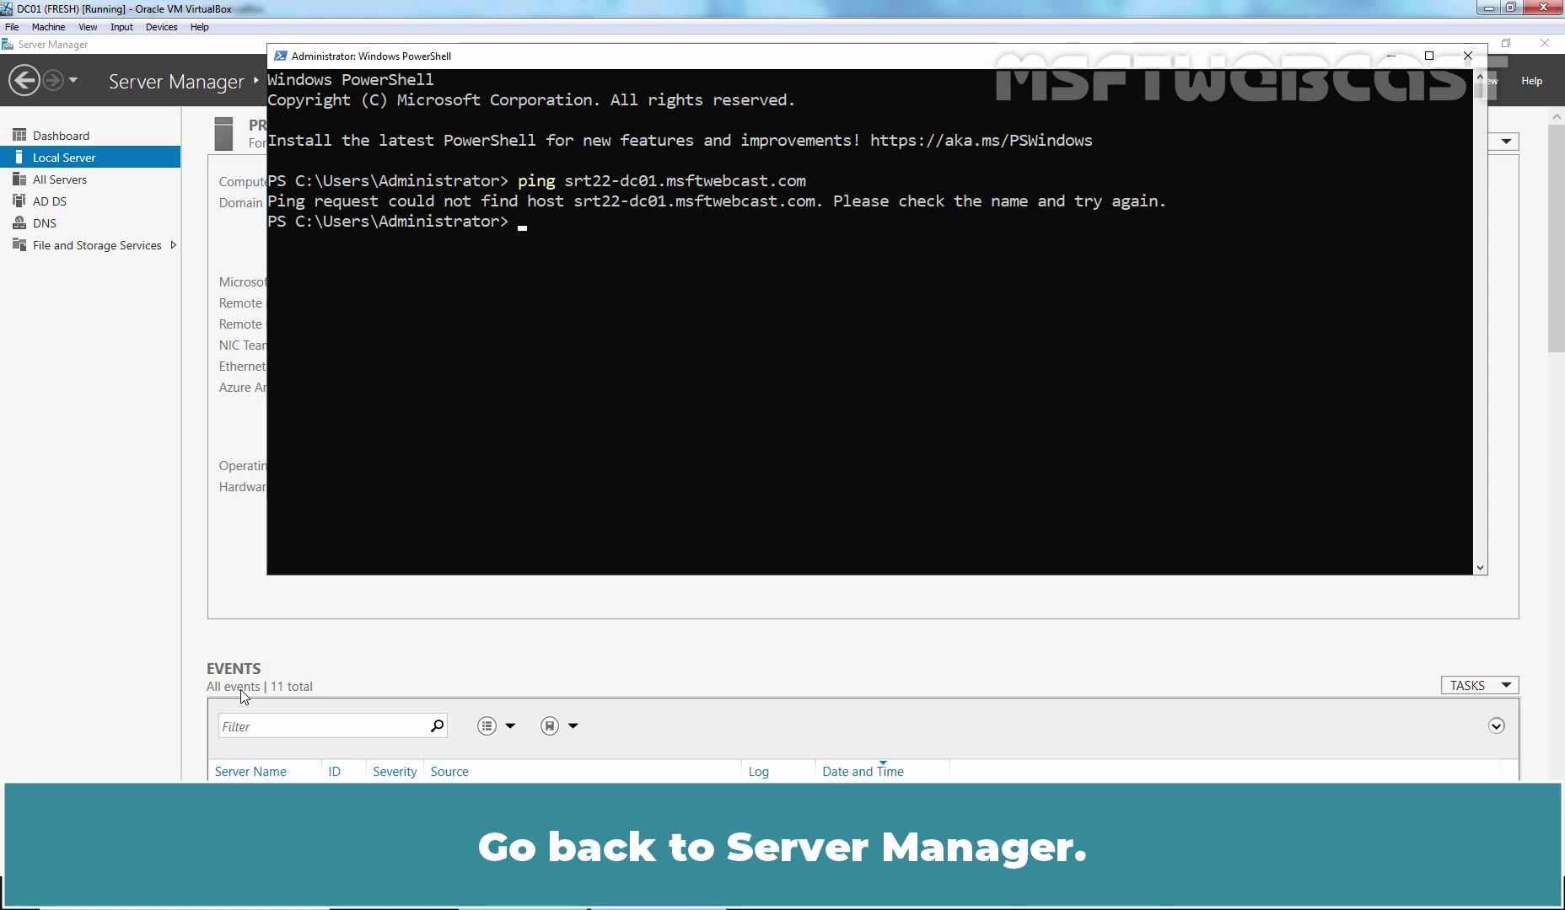
Launch DNS Manager from Server Manager Tools and bring up actions on DC01's empty Conditional Forwarders folder.
{"action": "left_click", "coordinate": [735, 662]}
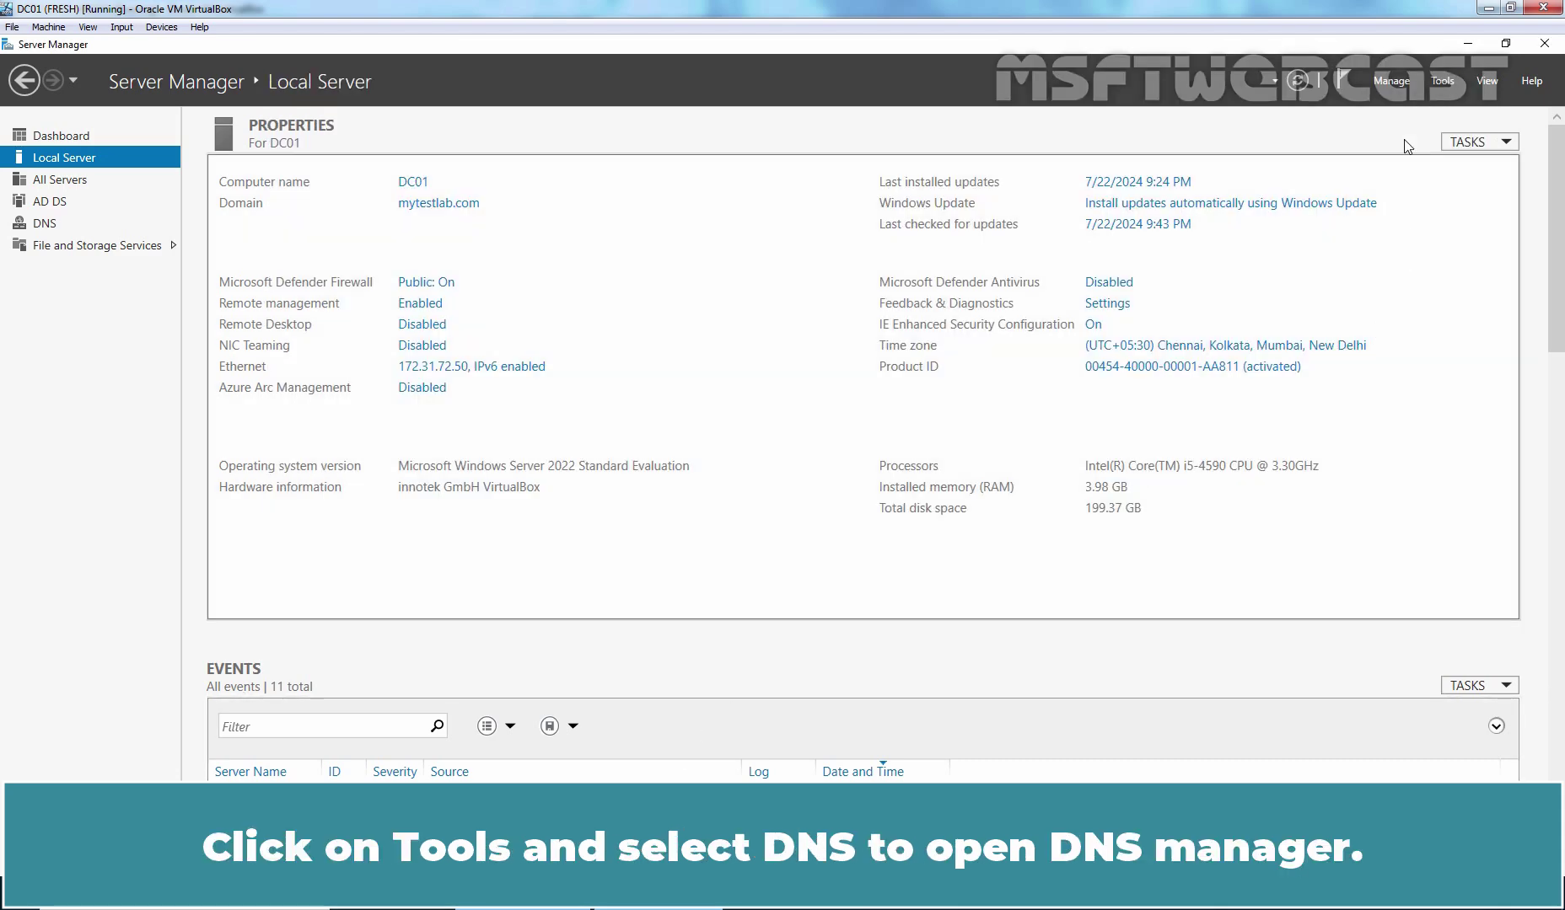
{"action": "left_click", "coordinate": [1442, 80]}
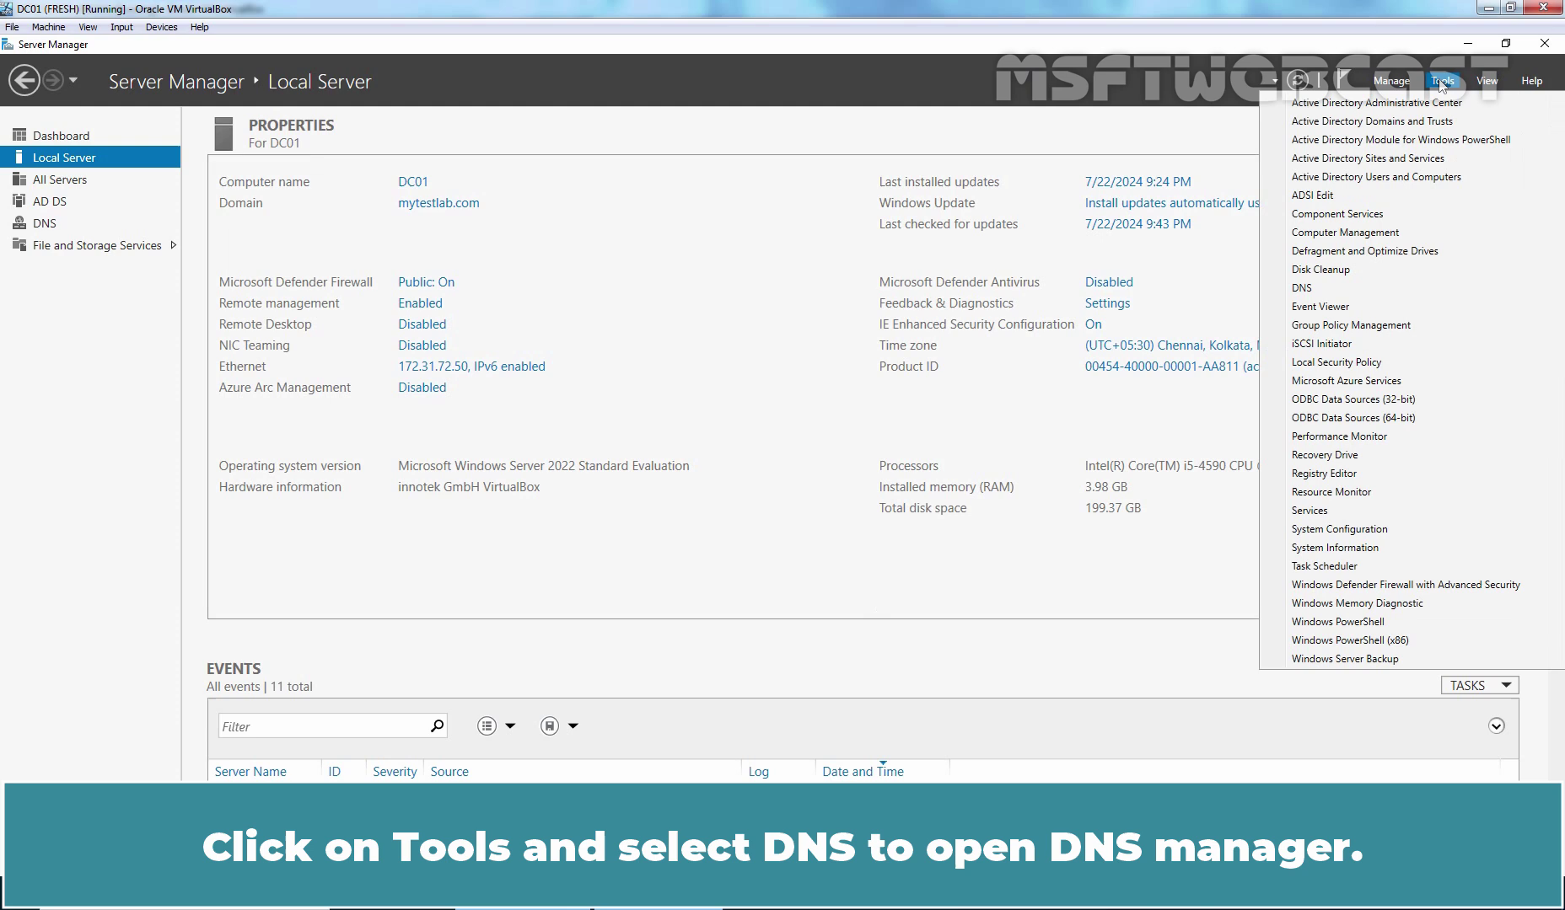
{"action": "left_click", "coordinate": [1317, 288]}
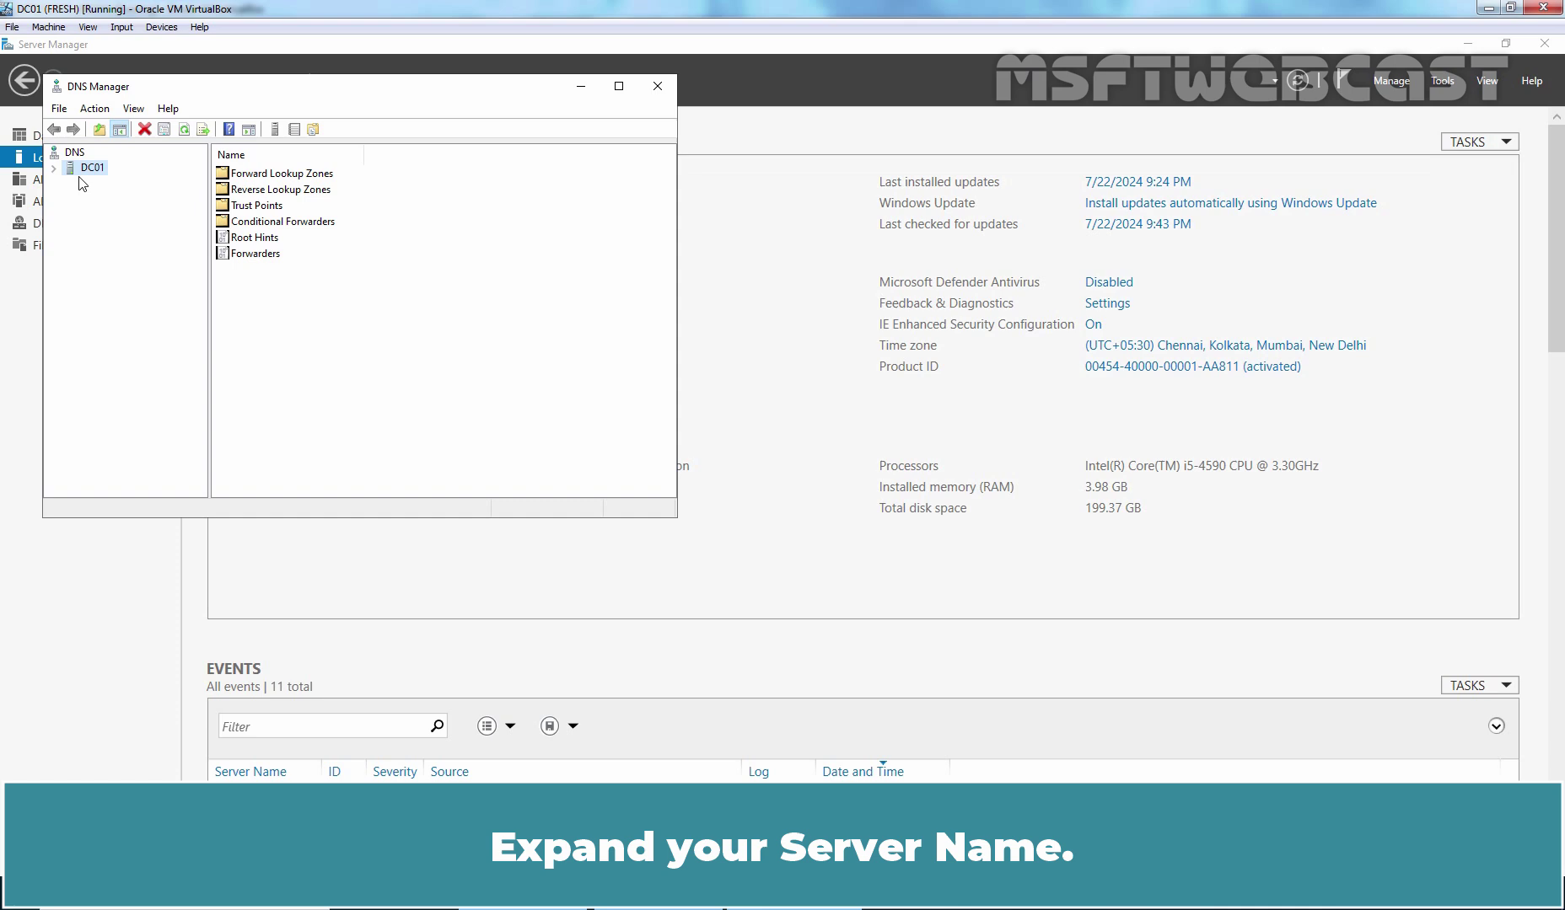
{"action": "left_click", "coordinate": [54, 168]}
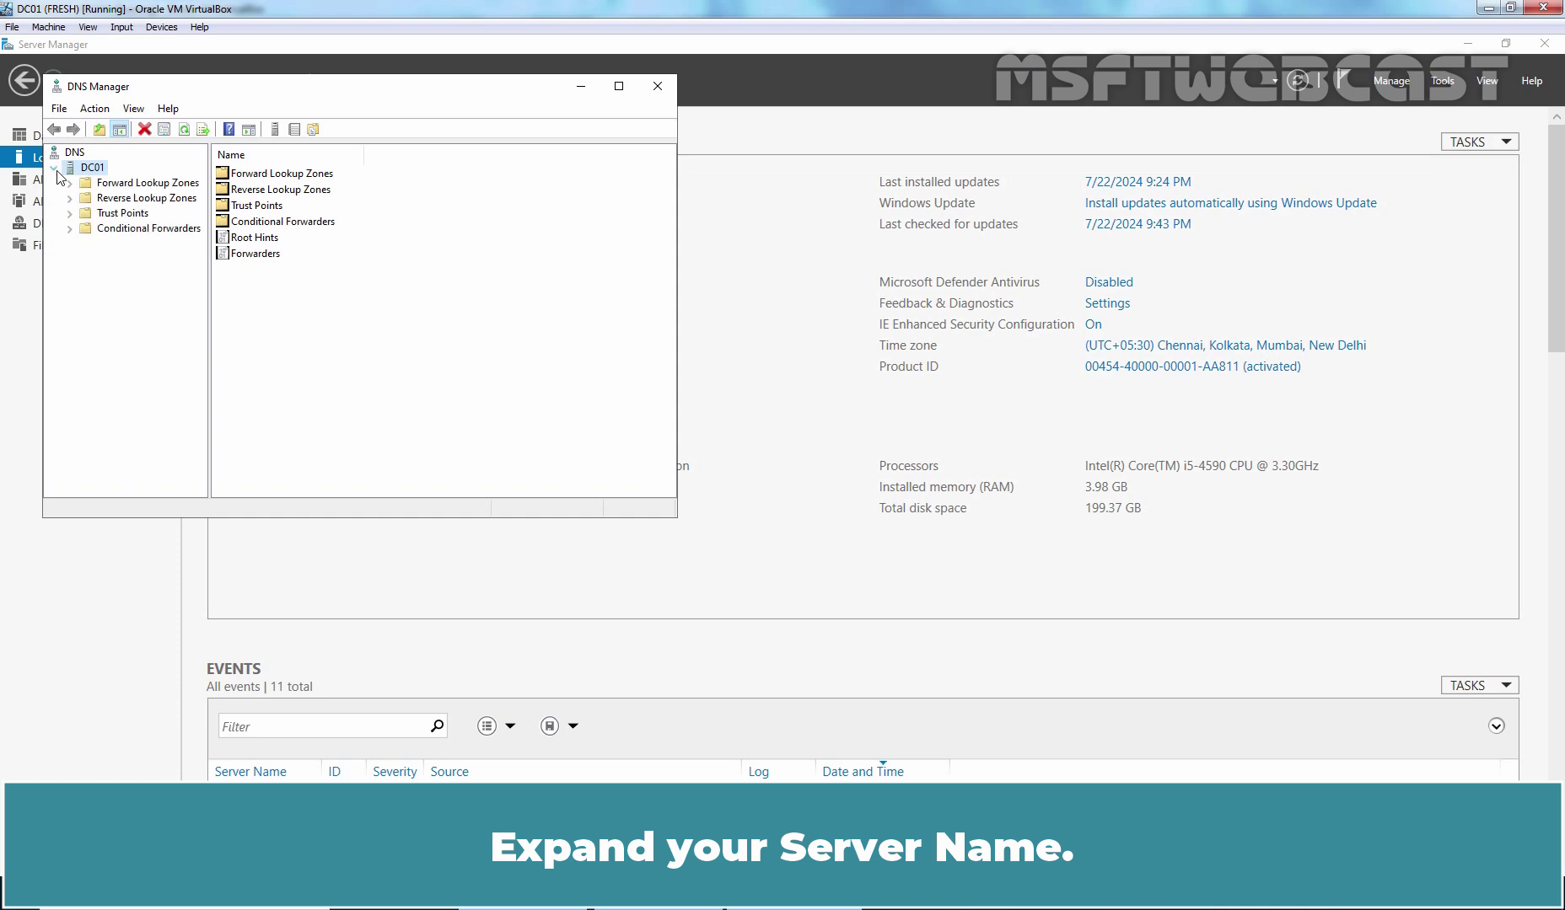
{"action": "left_click", "coordinate": [149, 229]}
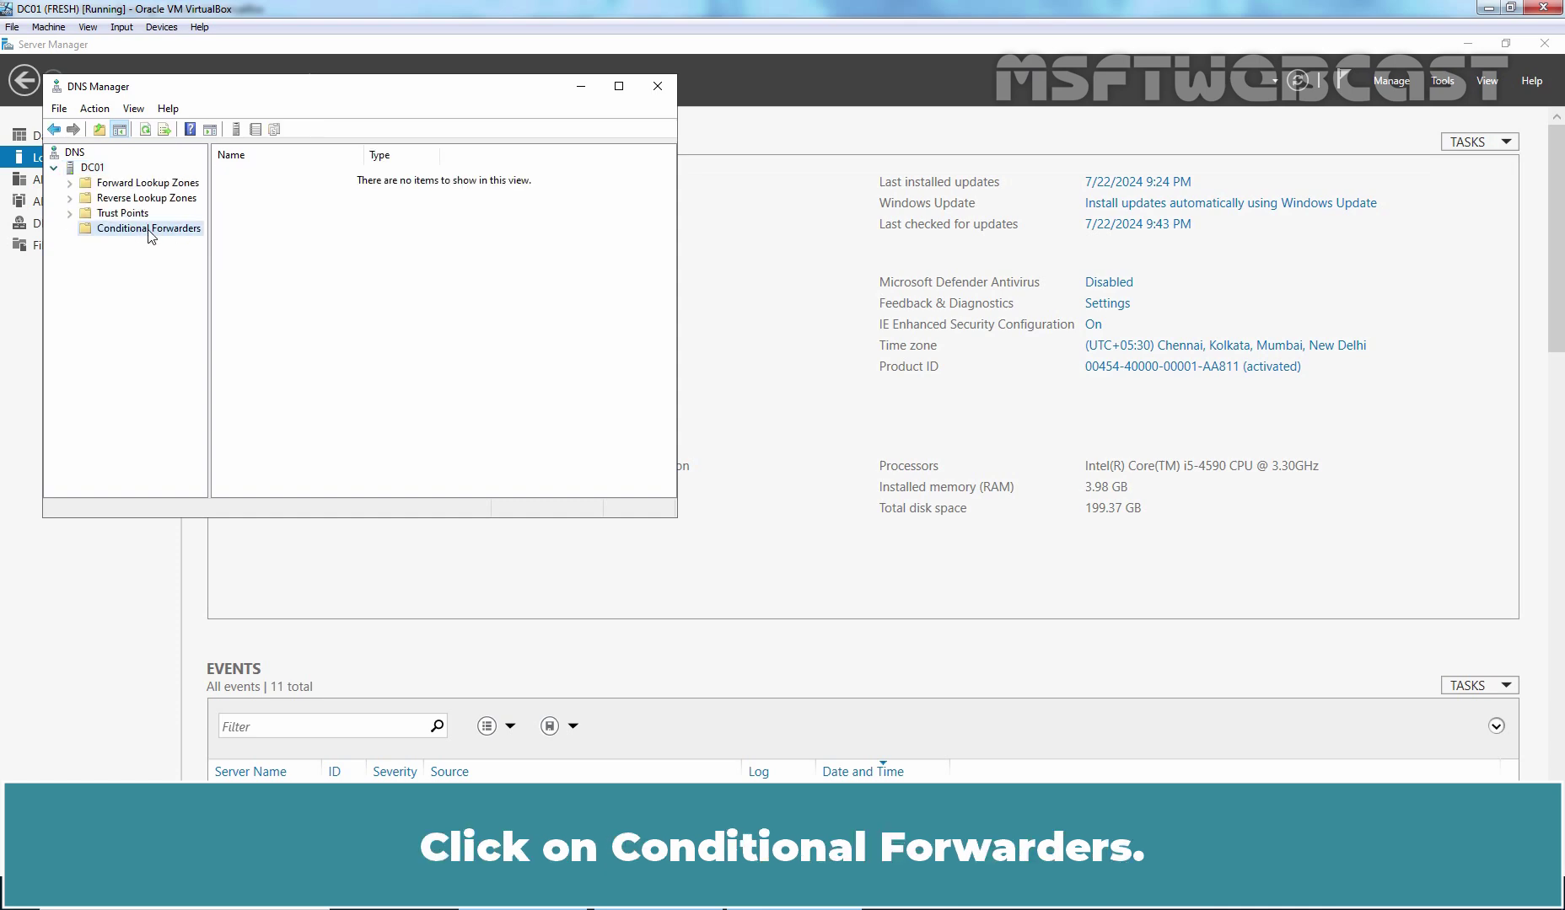
{"action": "right_click", "coordinate": [150, 235]}
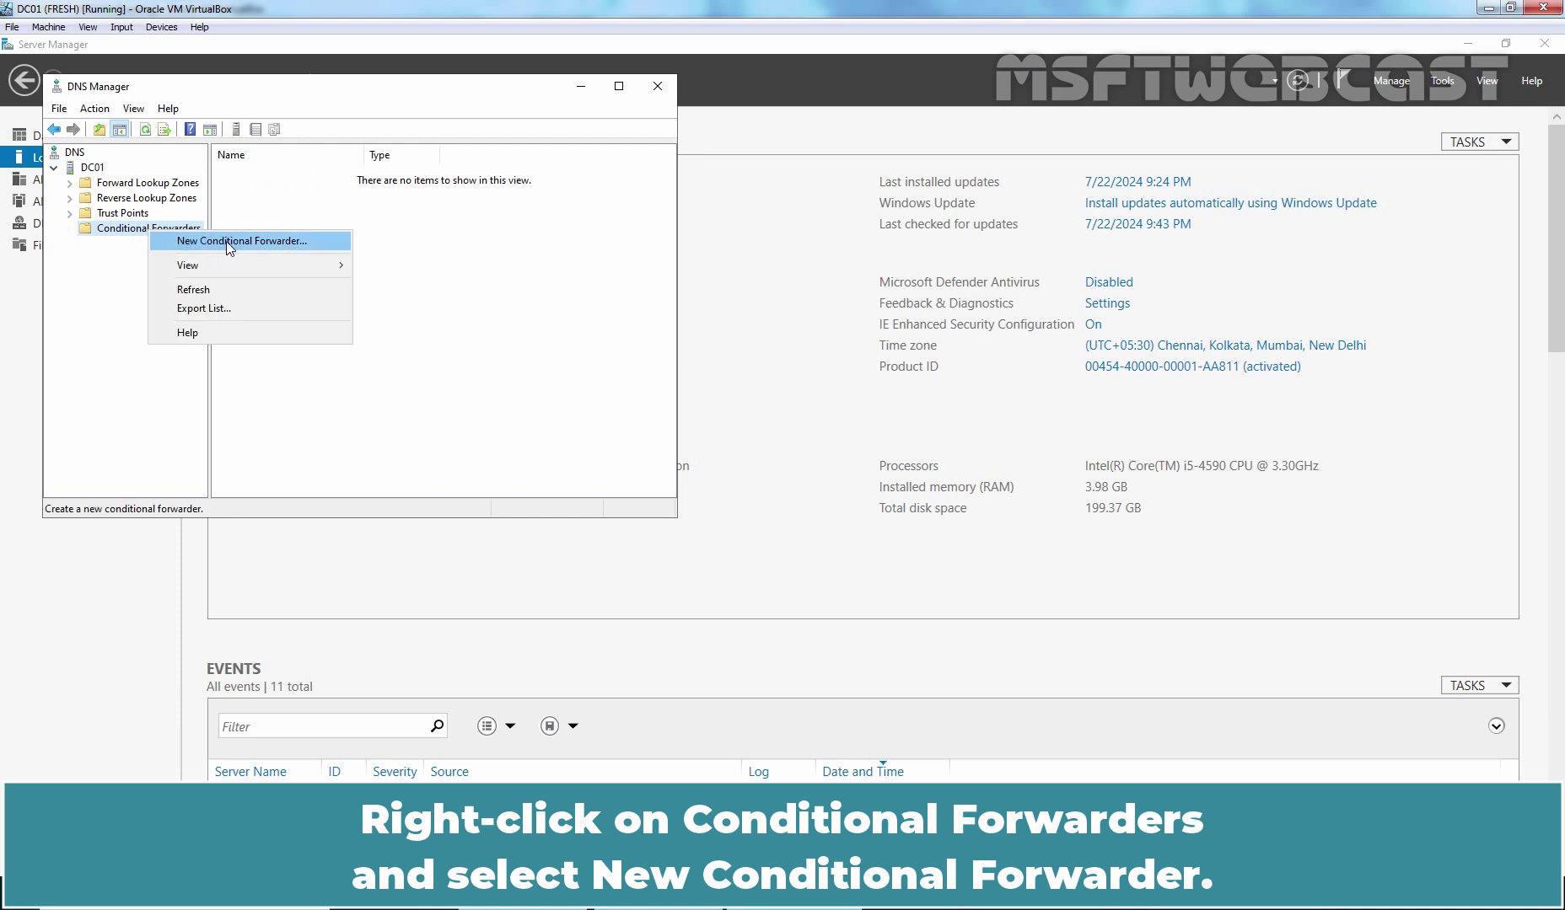
Create the msftwebcast.com conditional forwarder with master server 172.18.72.50, stored in Active Directory.
{"action": "left_click", "coordinate": [305, 243]}
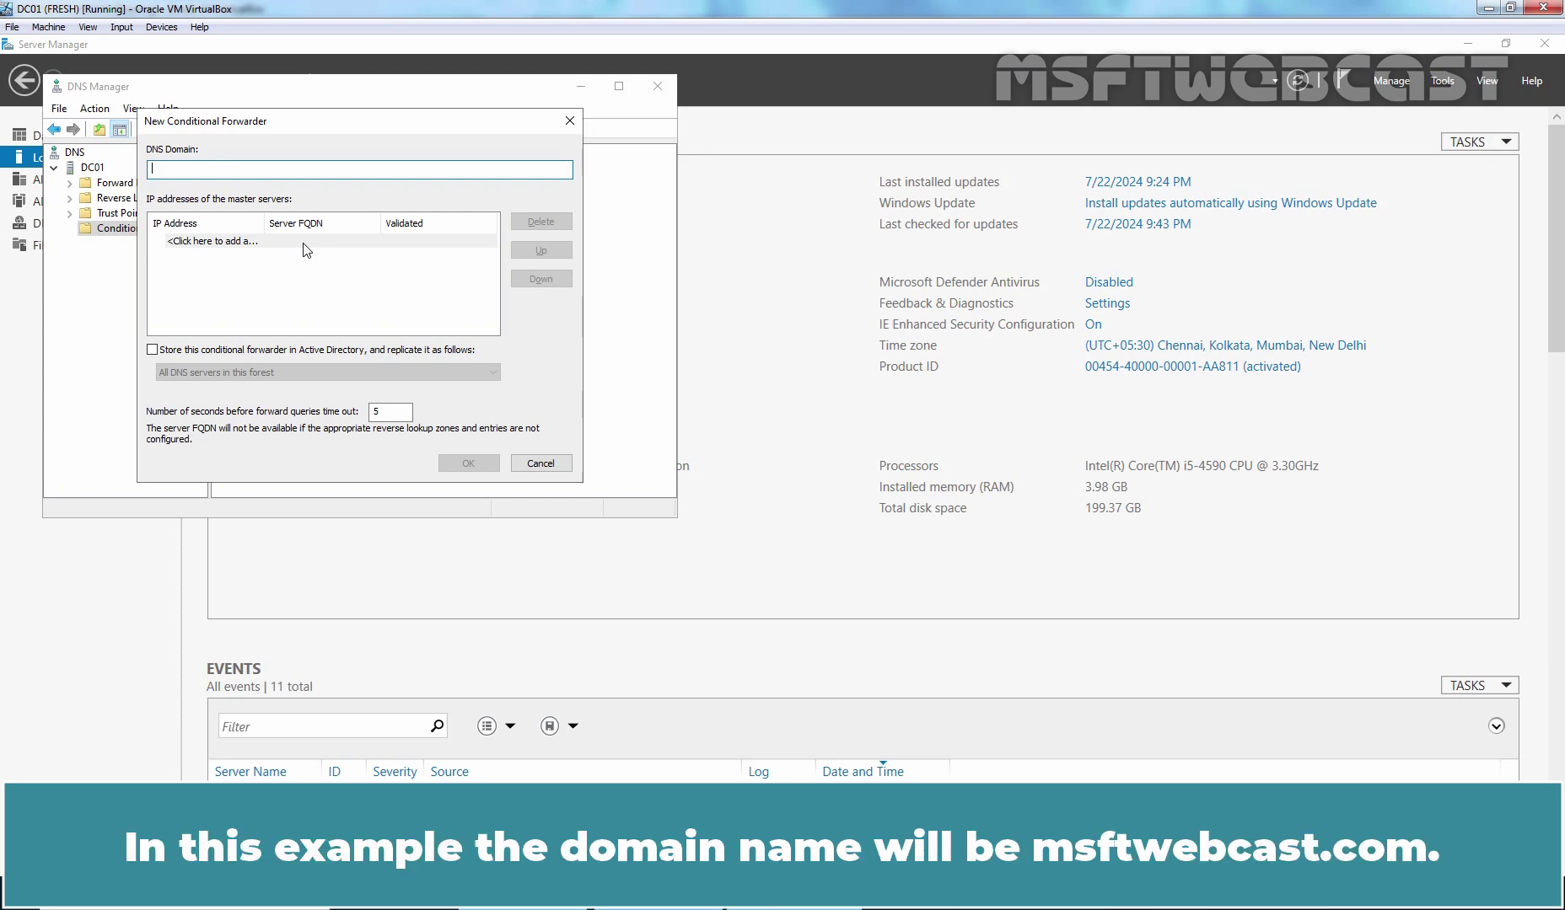
{"action": "type", "text": "msftwebcast.com"}
{"action": "key", "text": "Tab"}
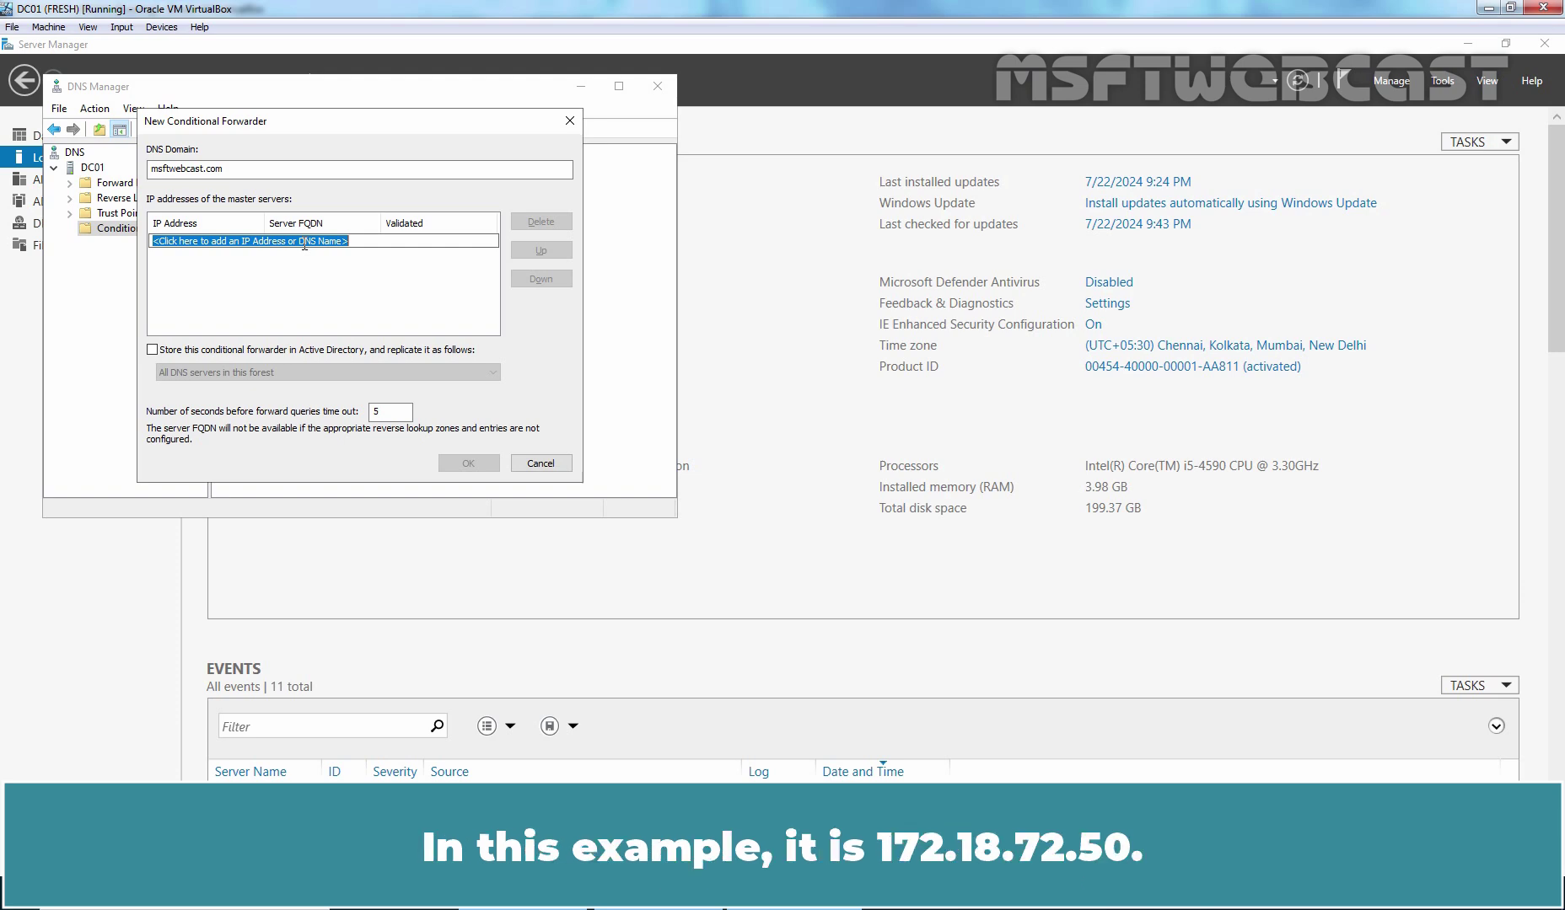
{"action": "type", "text": "172"}
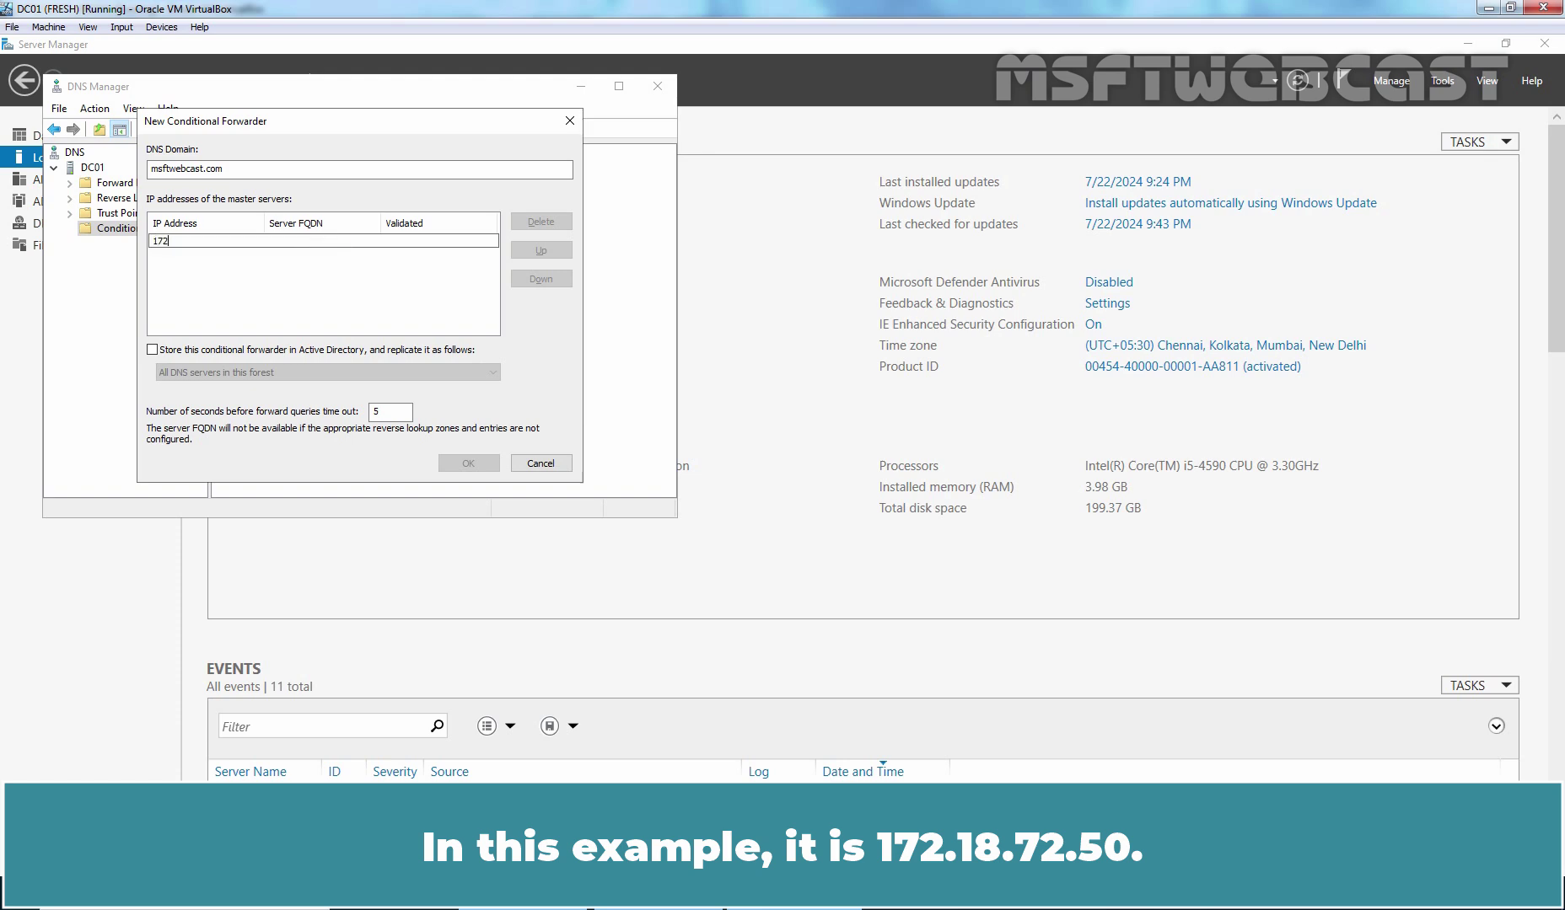
{"action": "type", "text": ".18.72.50"}
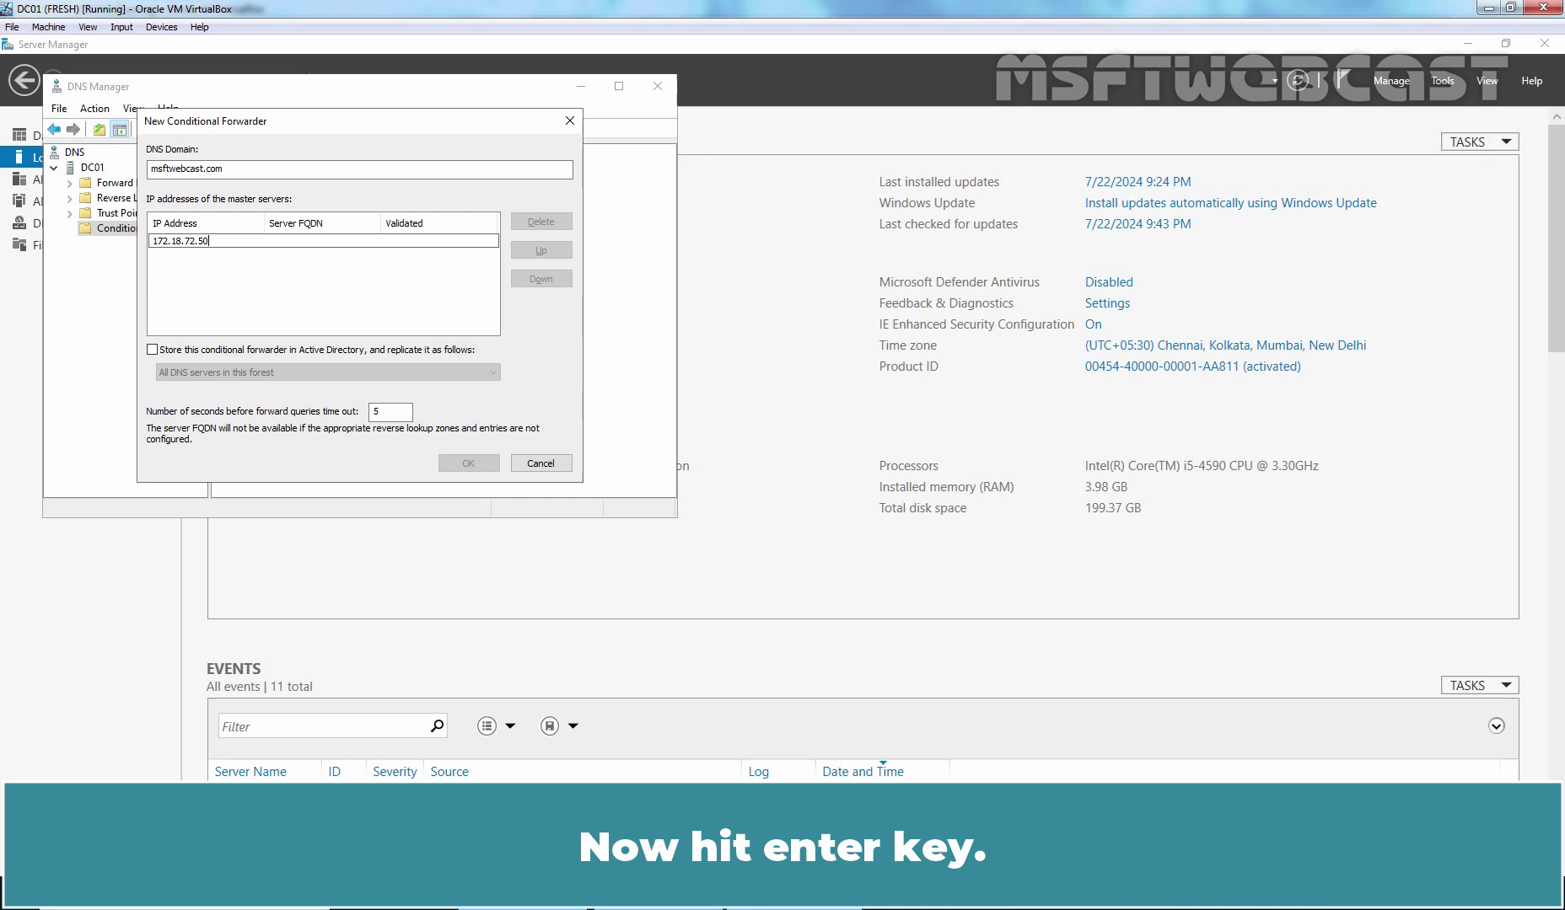
{"action": "key", "text": "Return"}
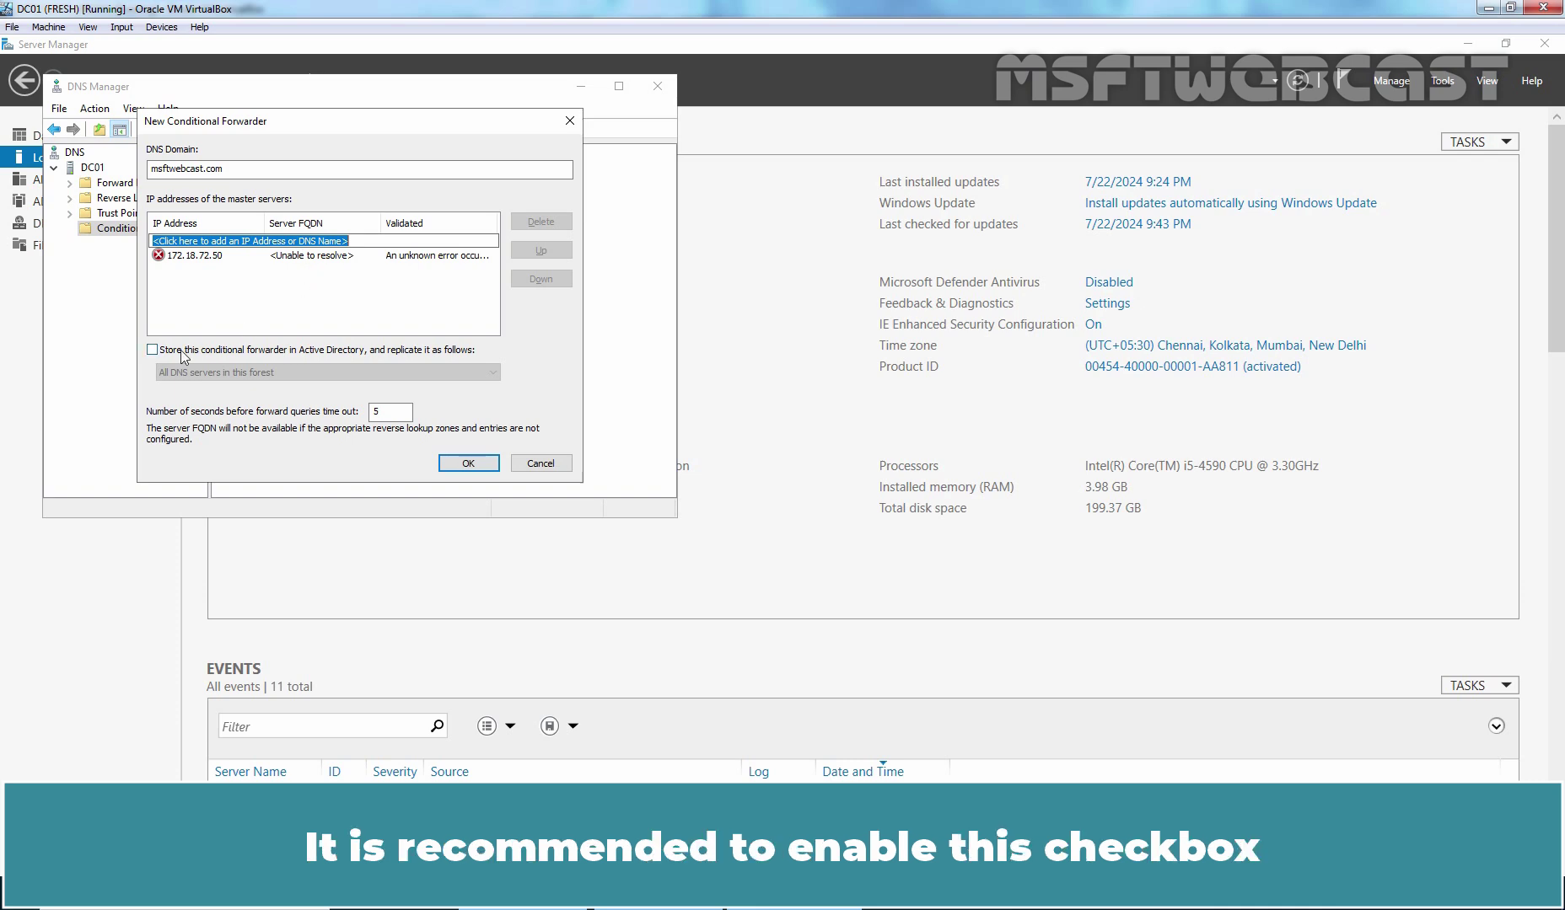
{"action": "left_click", "coordinate": [153, 350]}
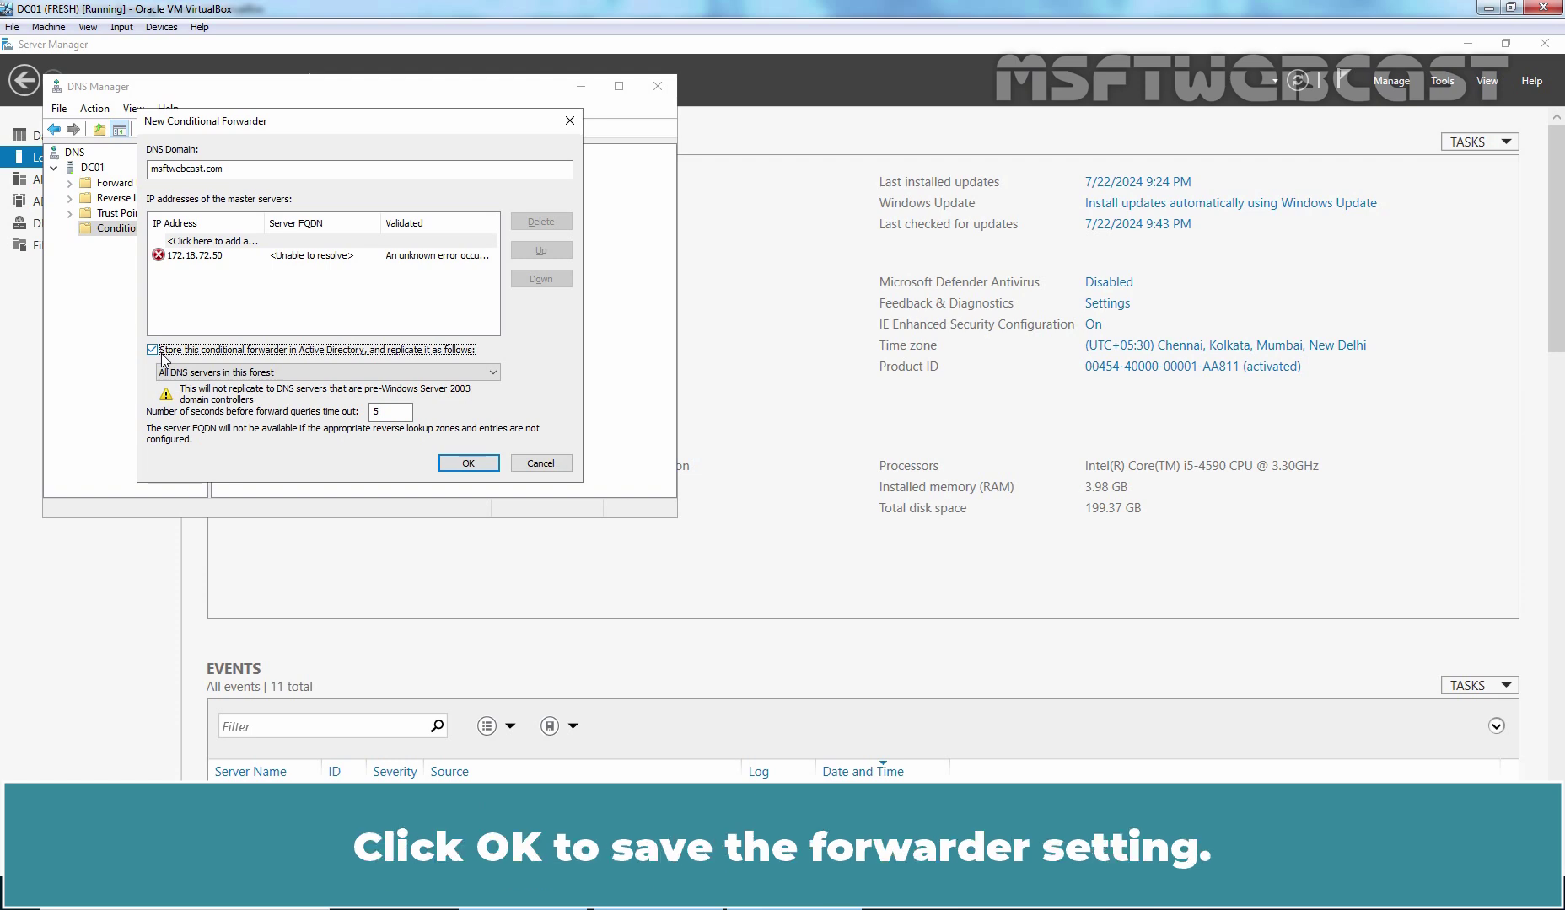
{"action": "left_click", "coordinate": [469, 466]}
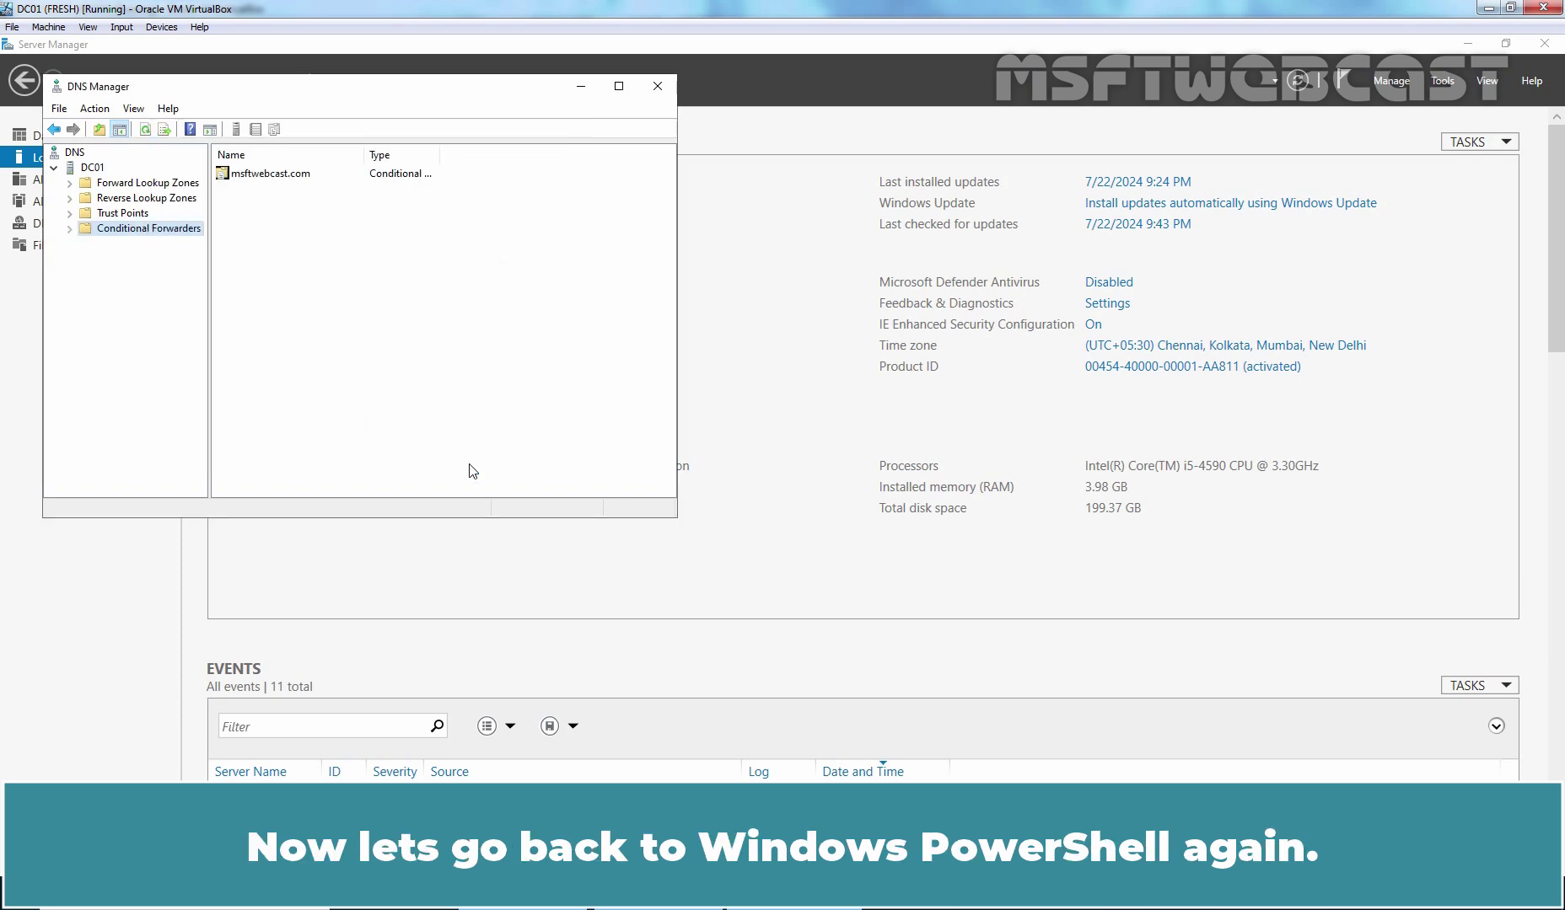
Rerun the ping to srt22-dc01.msftwebcast.com, which now resolves and replies from 172.18.72.50.
{"action": "key", "text": "alt+Tab"}
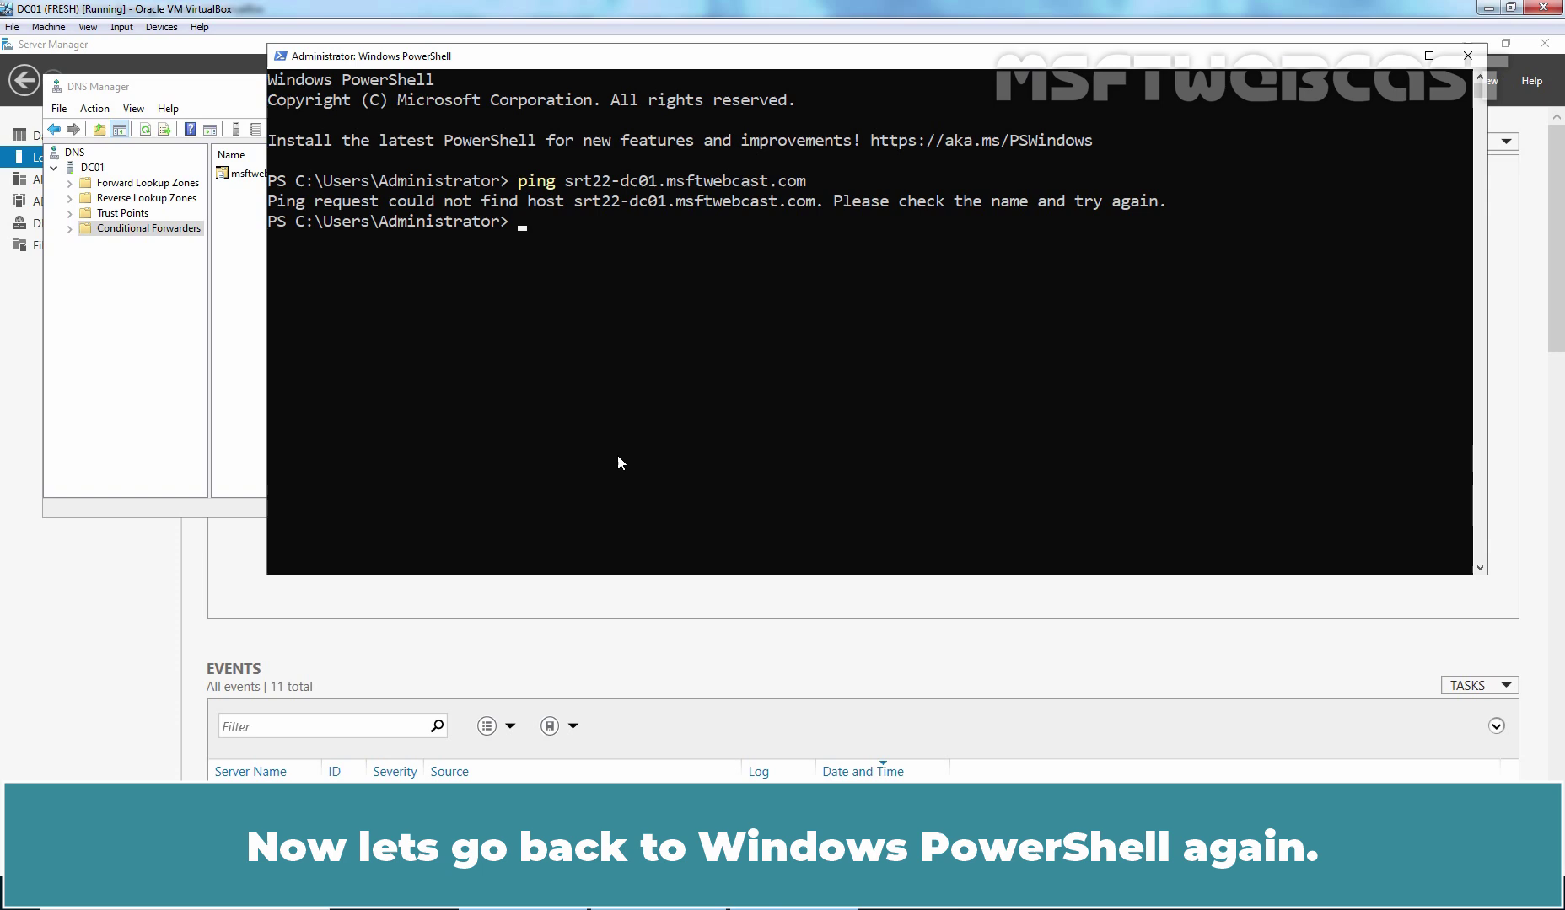
{"action": "key", "text": "Up"}
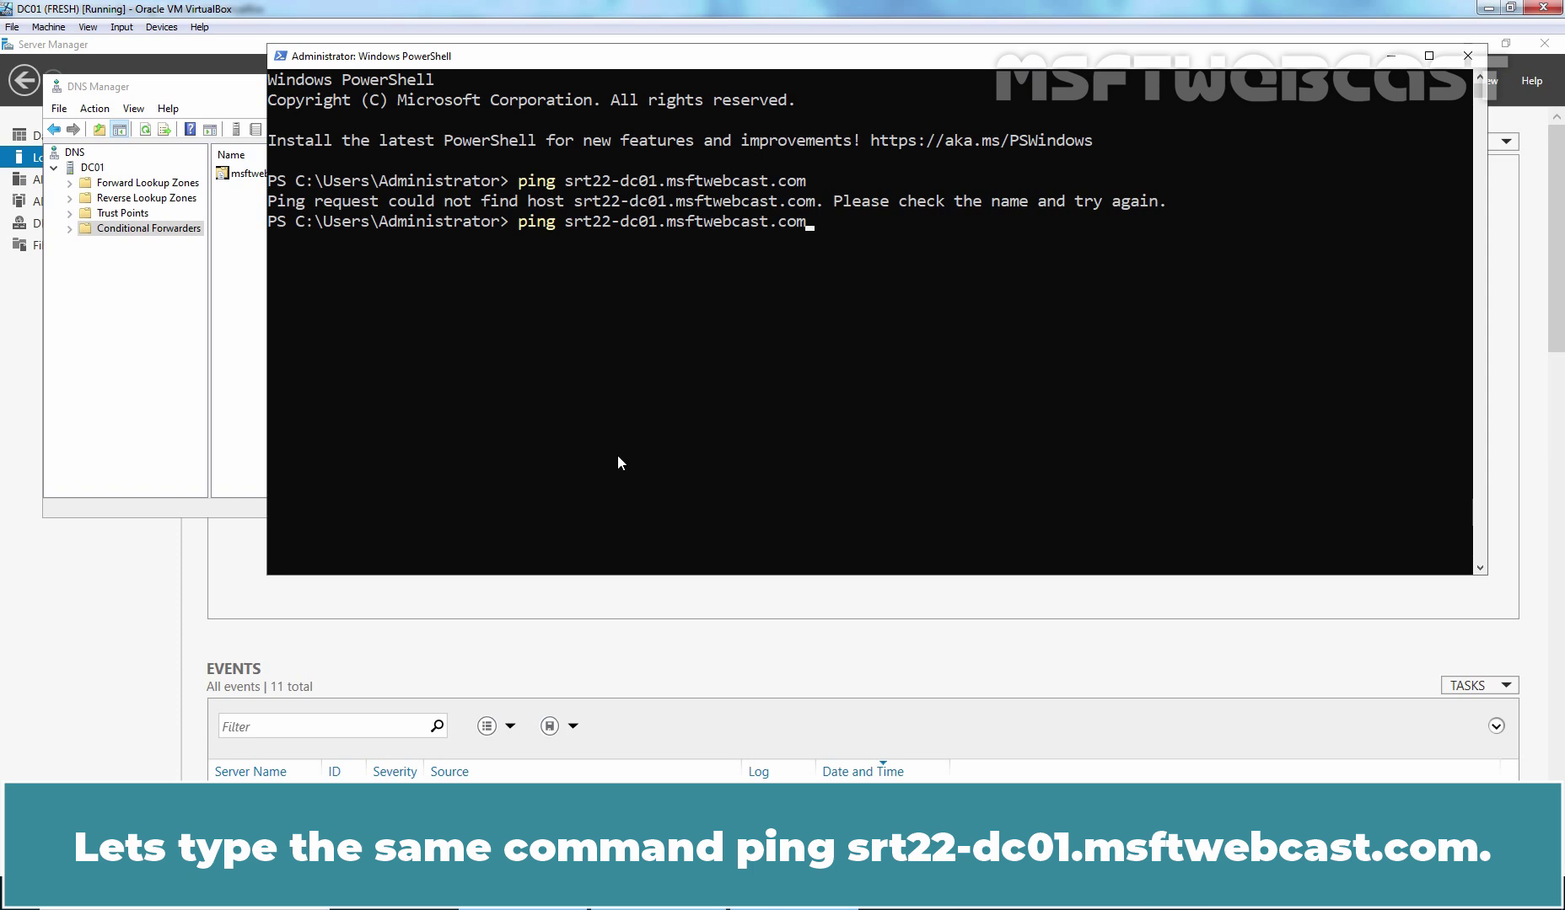
{"action": "key", "text": "Return"}
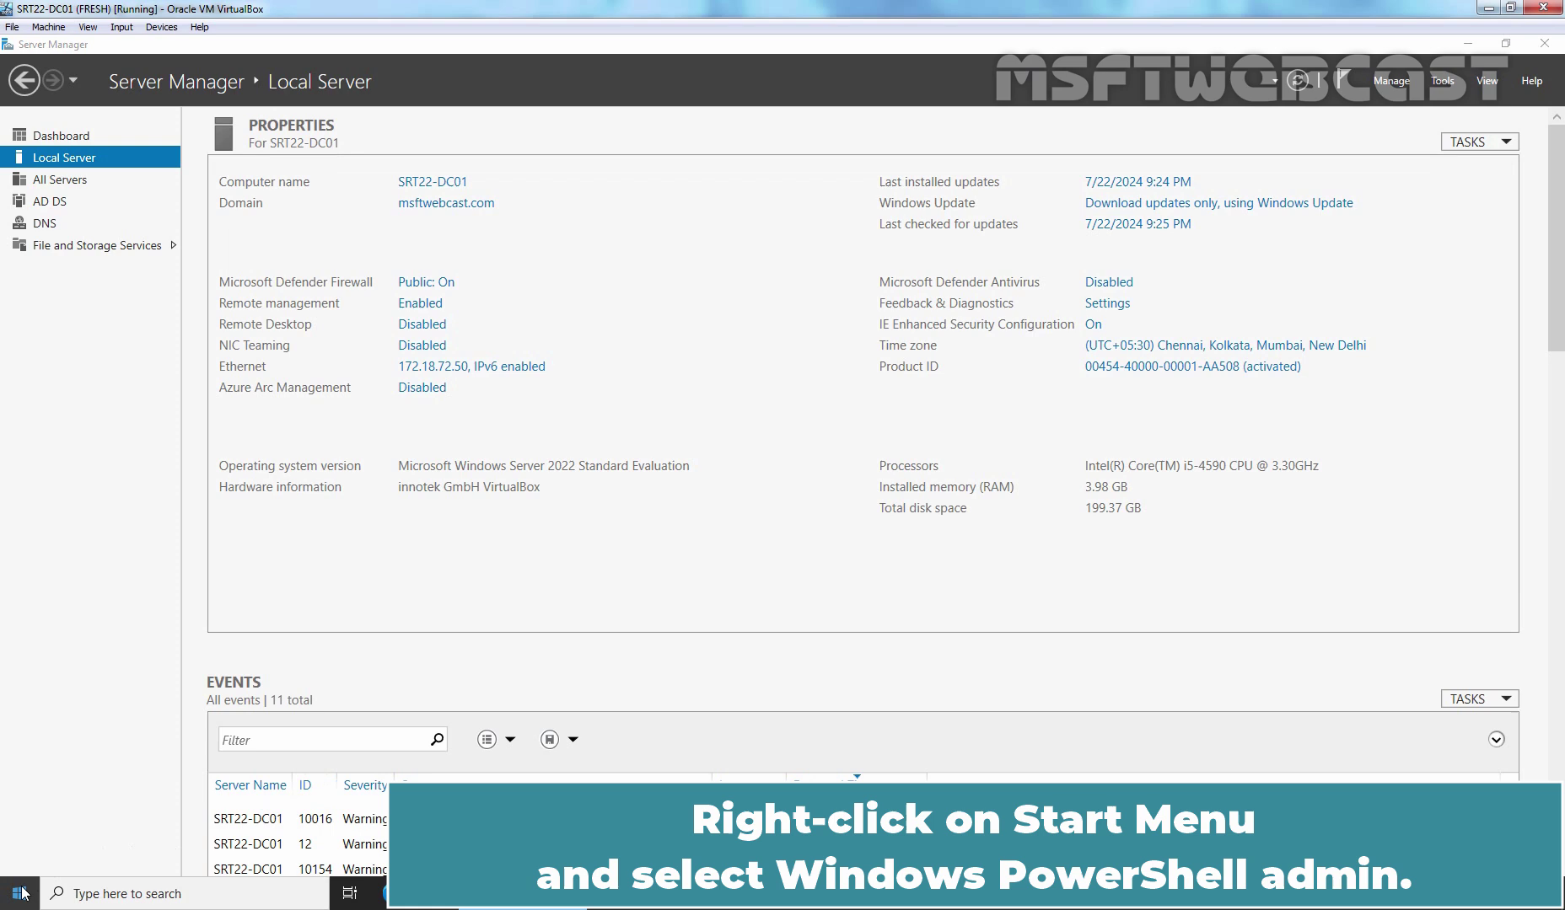
Open an administrator PowerShell and widen its console window width to 145.
{"action": "right_click", "coordinate": [21, 892]}
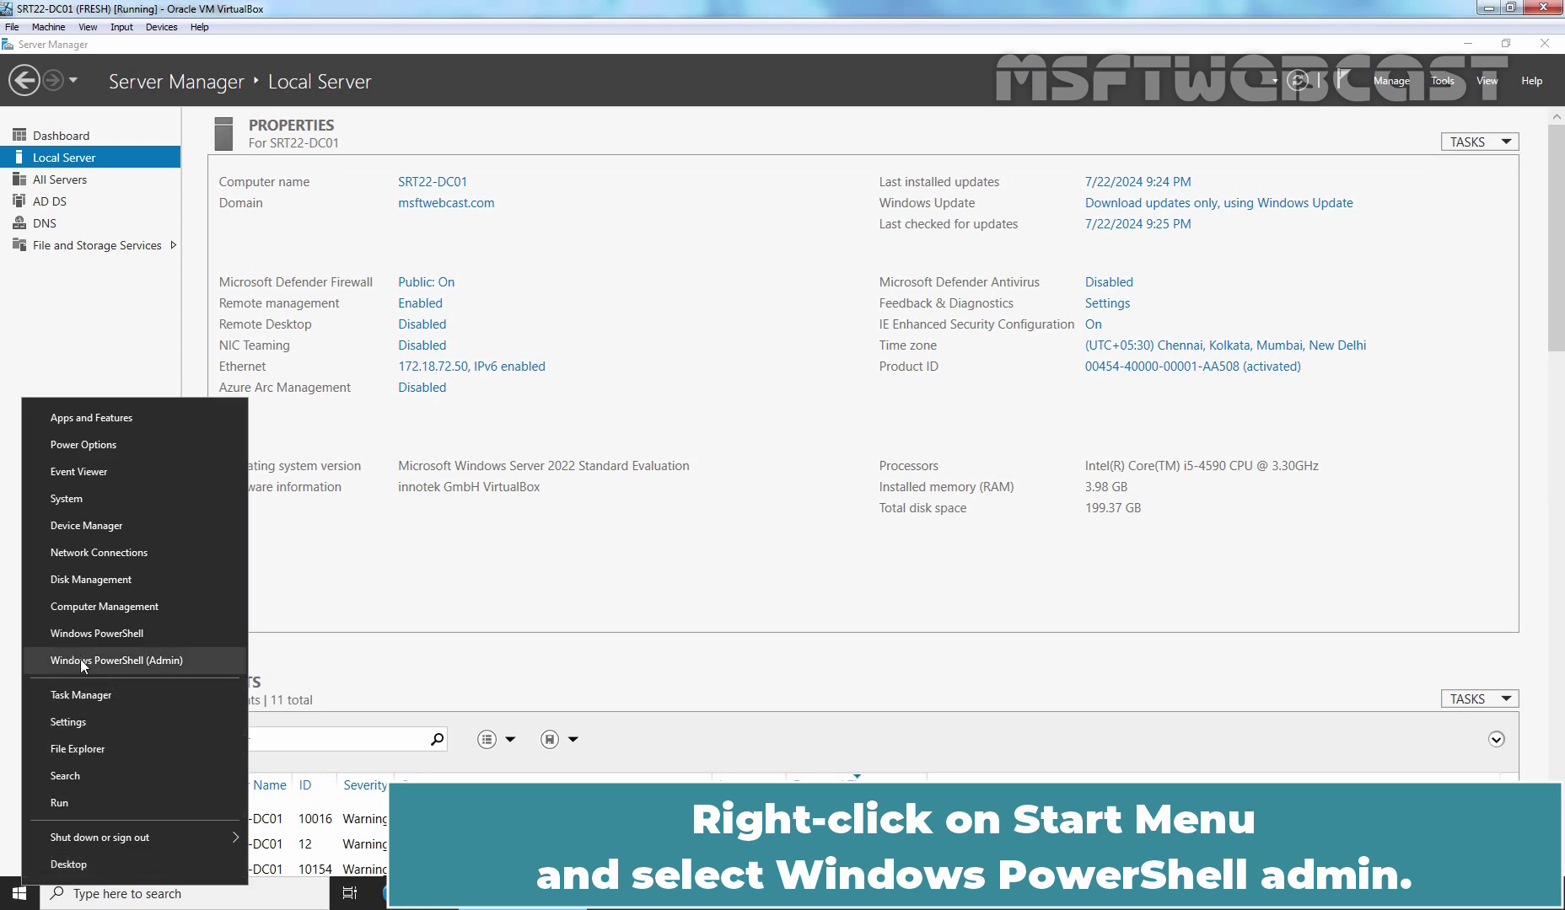
{"action": "left_click", "coordinate": [187, 661]}
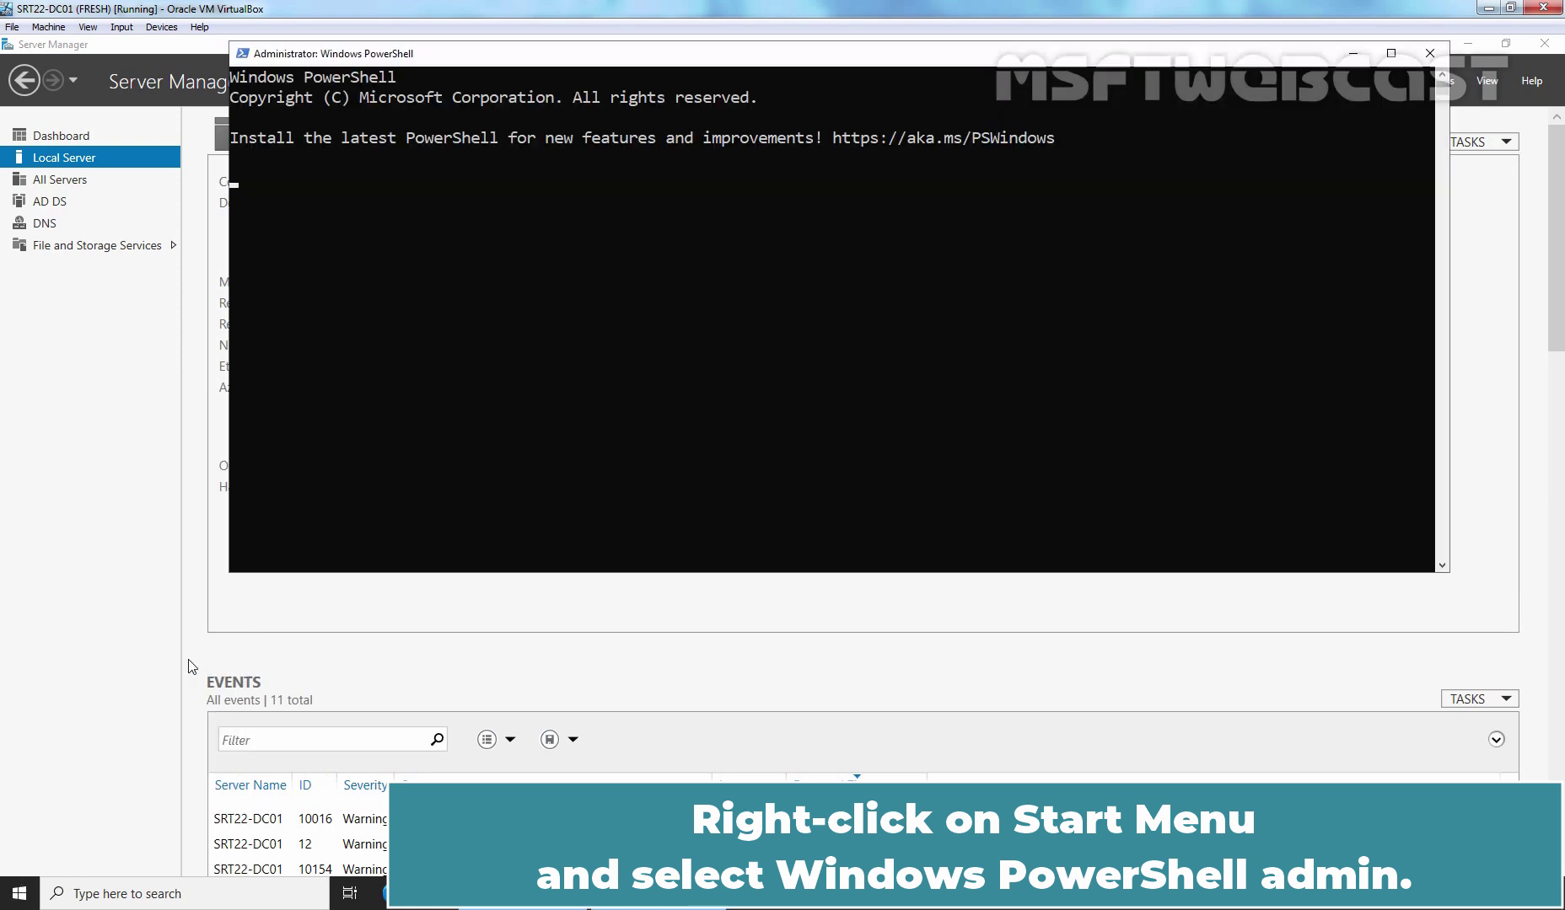
{"action": "right_click", "coordinate": [506, 55]}
{"action": "left_click", "coordinate": [548, 239]}
{"action": "left_click", "coordinate": [351, 96]}
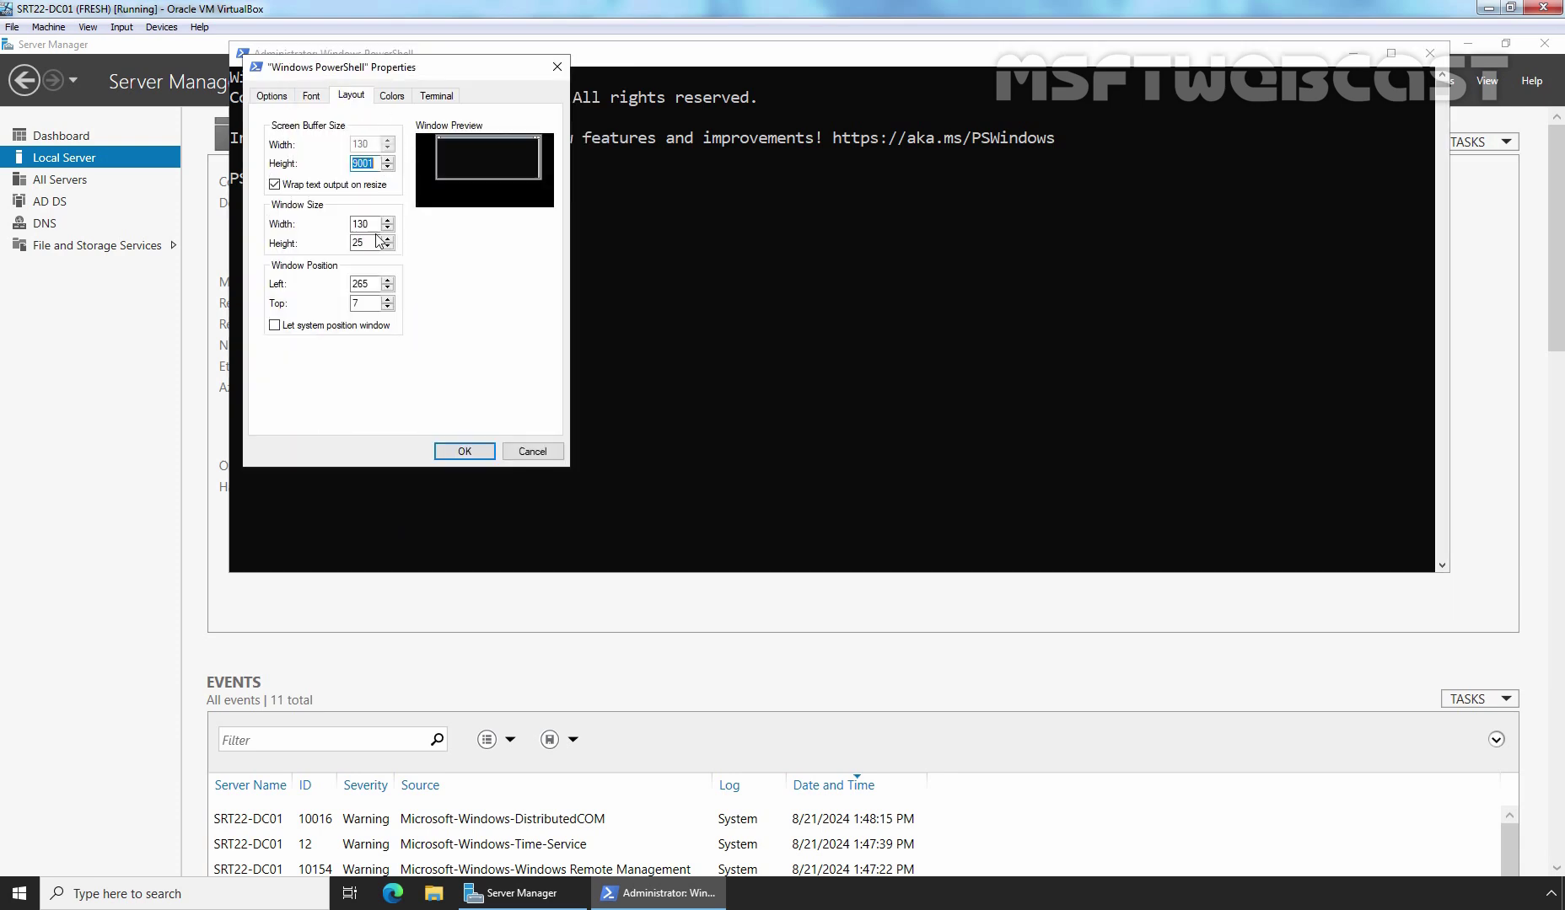
{"action": "double_click", "coordinate": [364, 224]}
{"action": "type", "text": "145"}
{"action": "left_click", "coordinate": [465, 451]}
Run Add-DnsServerConditionalForwarderZone for mytestlab.com with master 172.31.72.50 and forest replication scope.
{"action": "type", "text": "cd"}
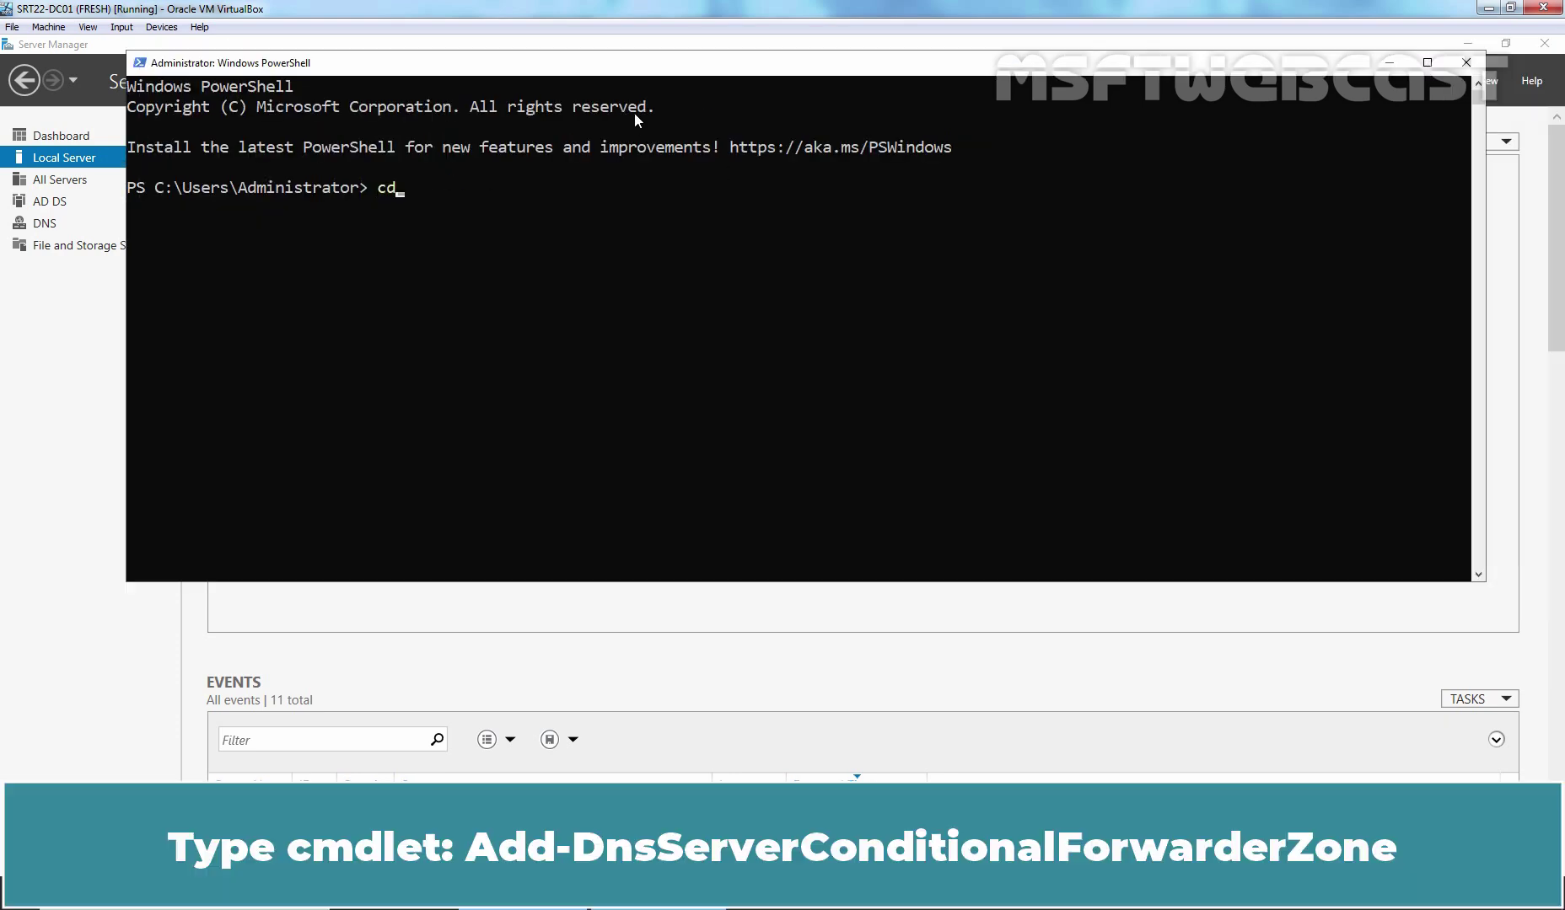
{"action": "type", "text": "\\"}
{"action": "key", "text": "Return"}
{"action": "type", "text": "cls"}
{"action": "key", "text": "Return"}
{"action": "type", "text": "add-d"}
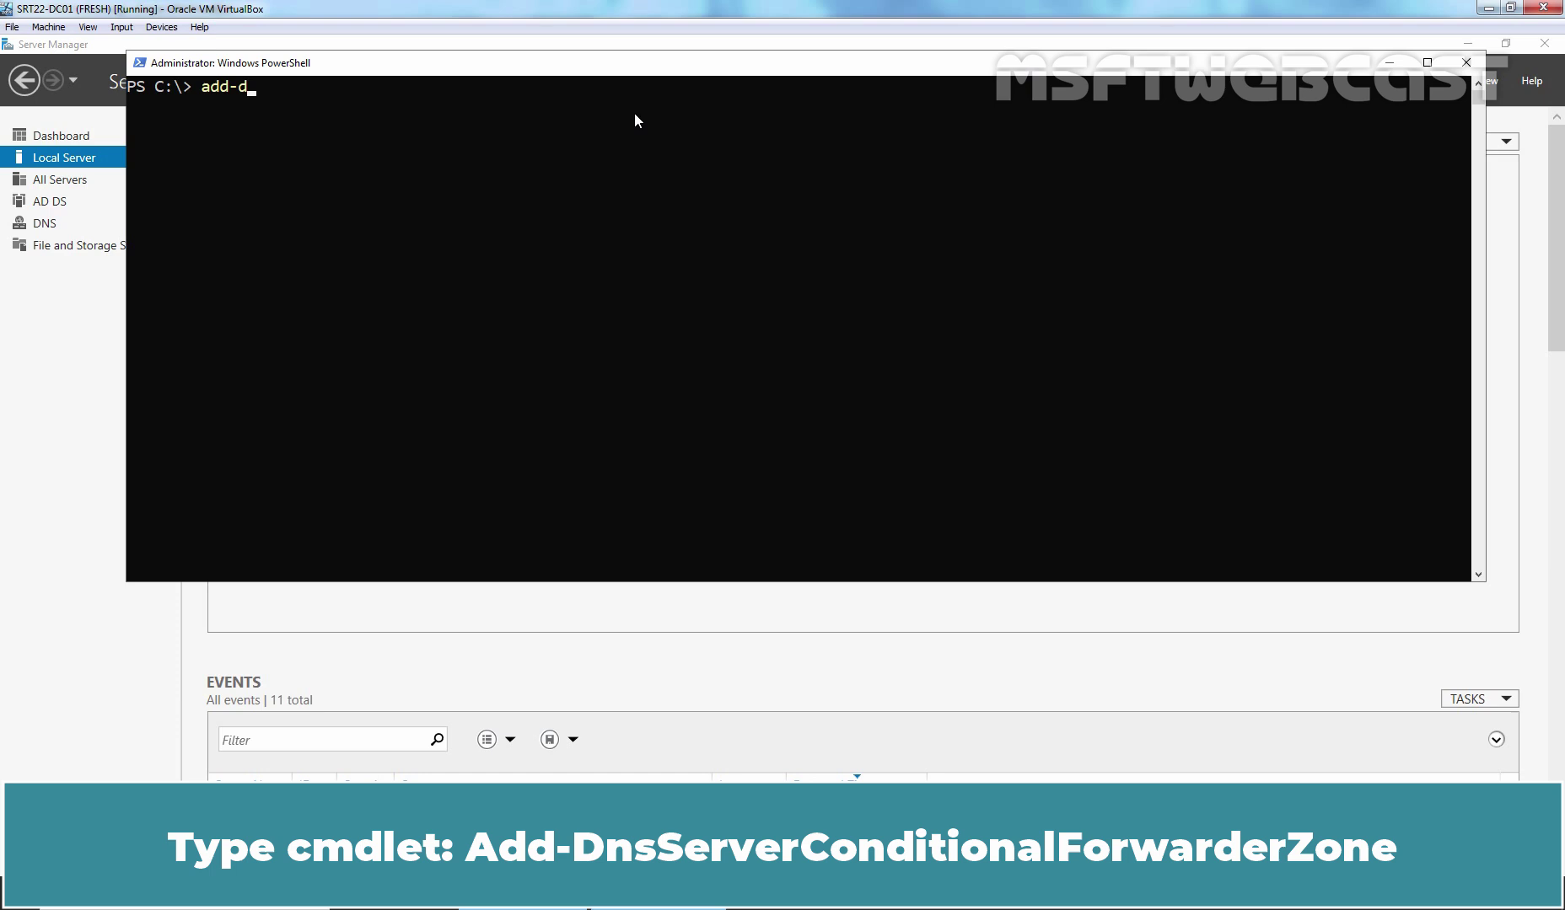
{"action": "type", "text": "nsserverco"}
{"action": "key", "text": "Tab"}
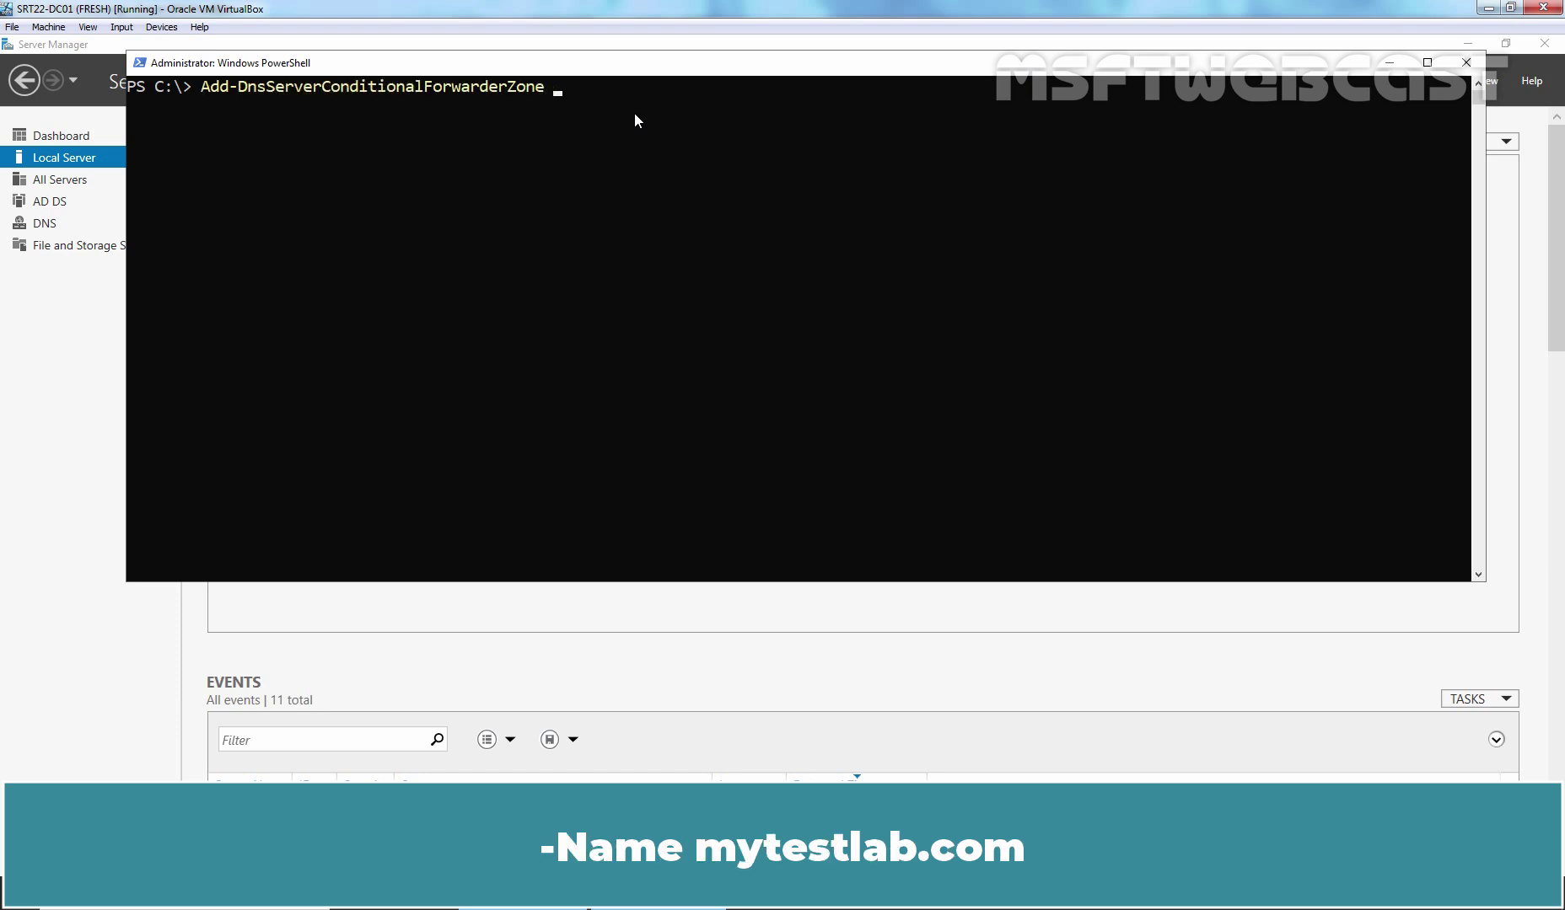
{"action": "type", "text": "-Name mytestlab.com -"}
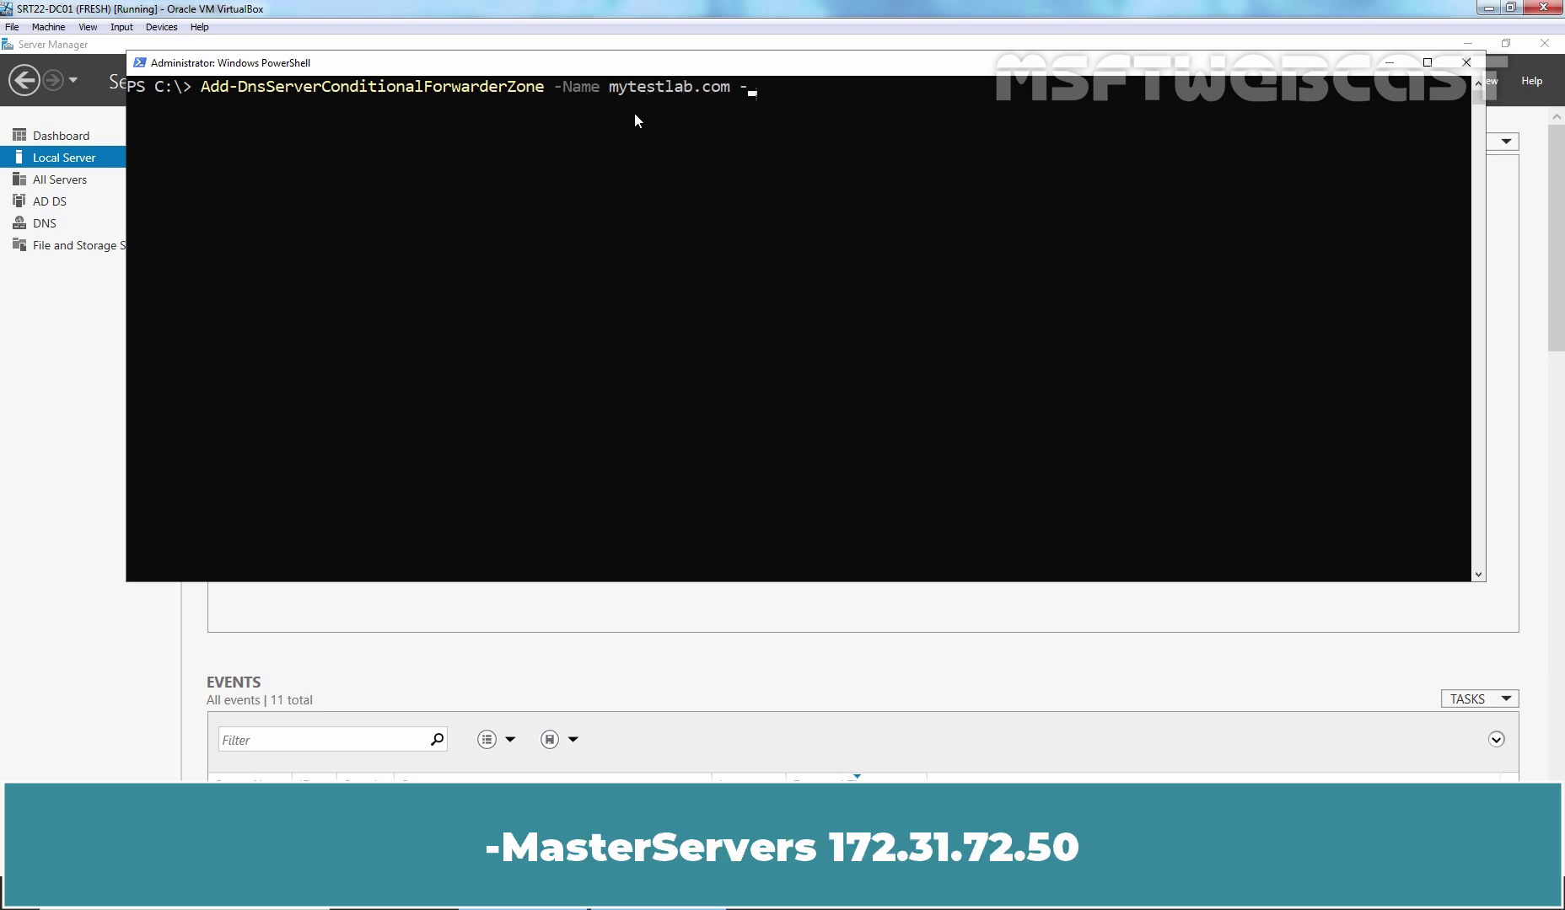
{"action": "type", "text": "mast"}
{"action": "key", "text": "Tab"}
{"action": "type", "text": "172.31."}
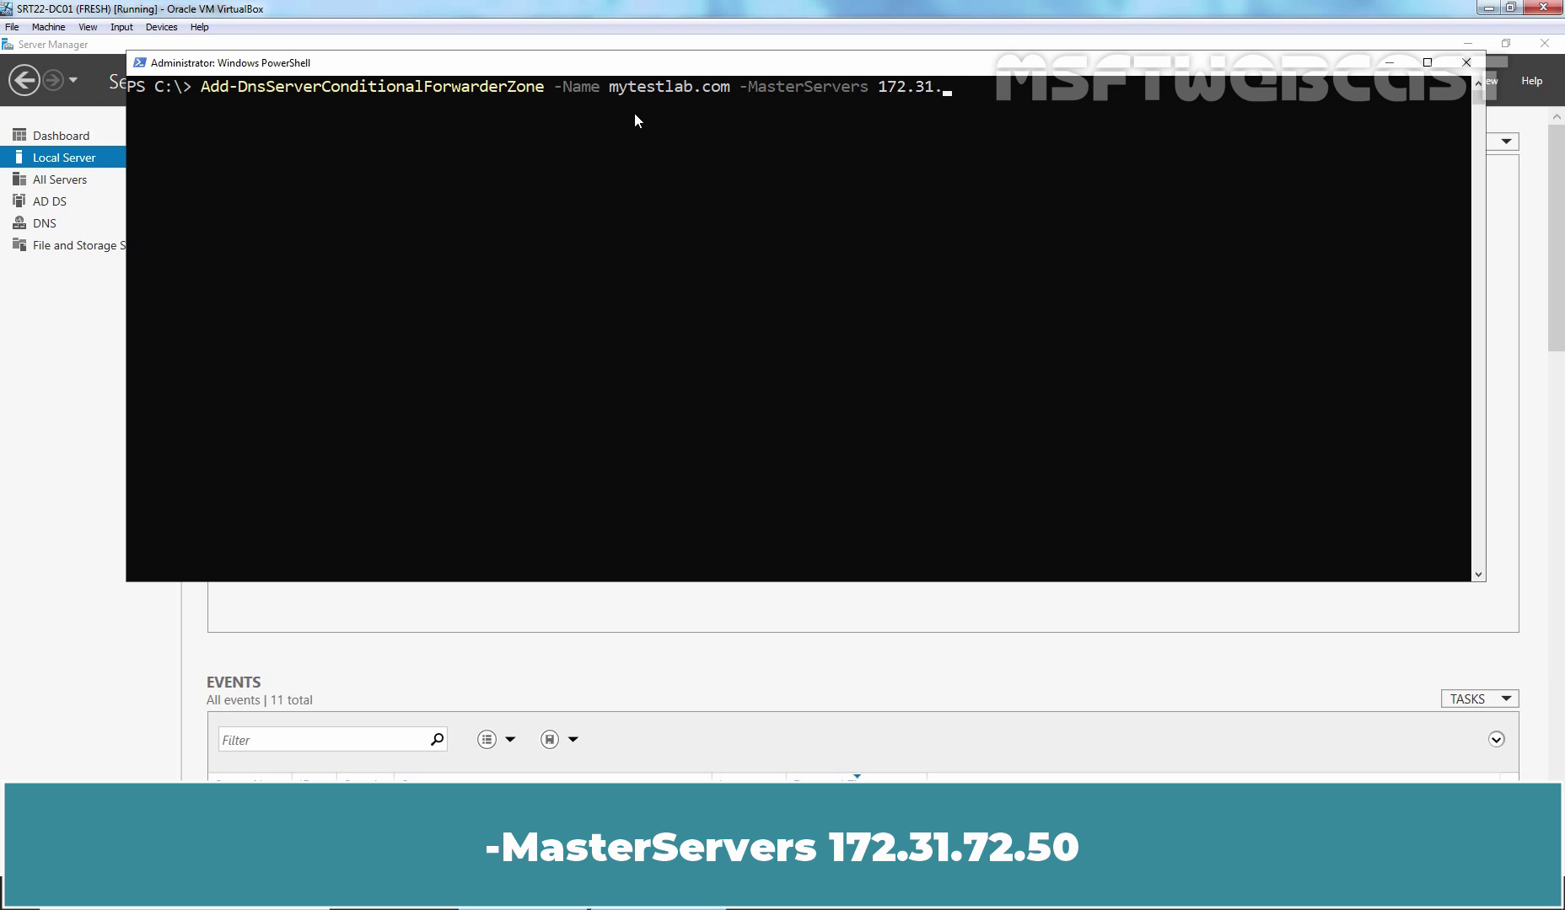
{"action": "type", "text": "72.50 -rep"}
{"action": "key", "text": "Tab"}
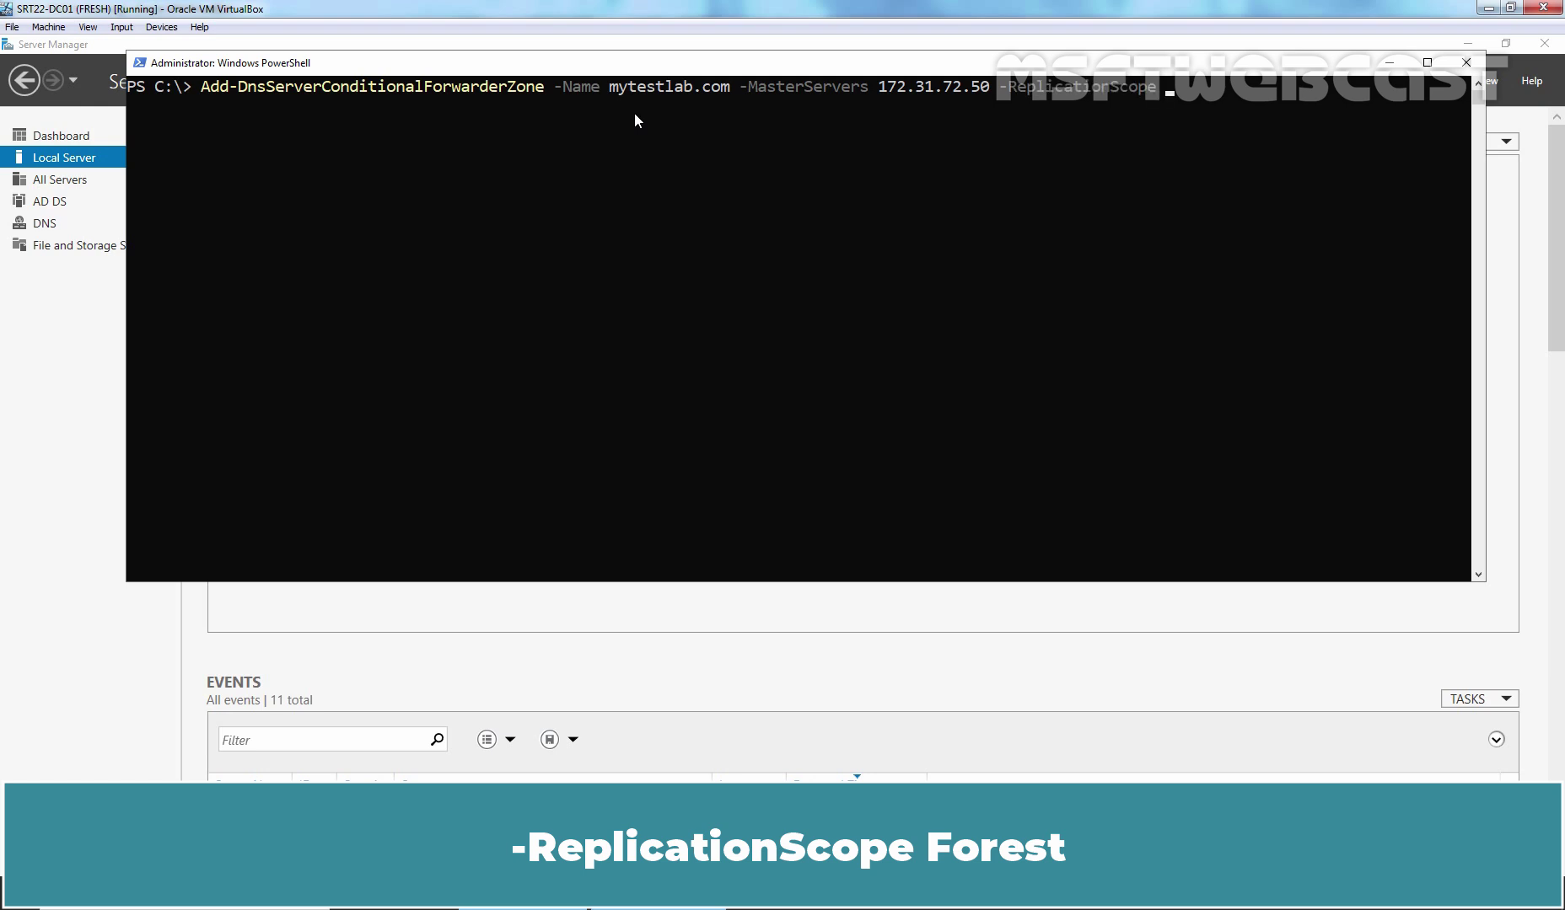
{"action": "type", "text": "forest"}
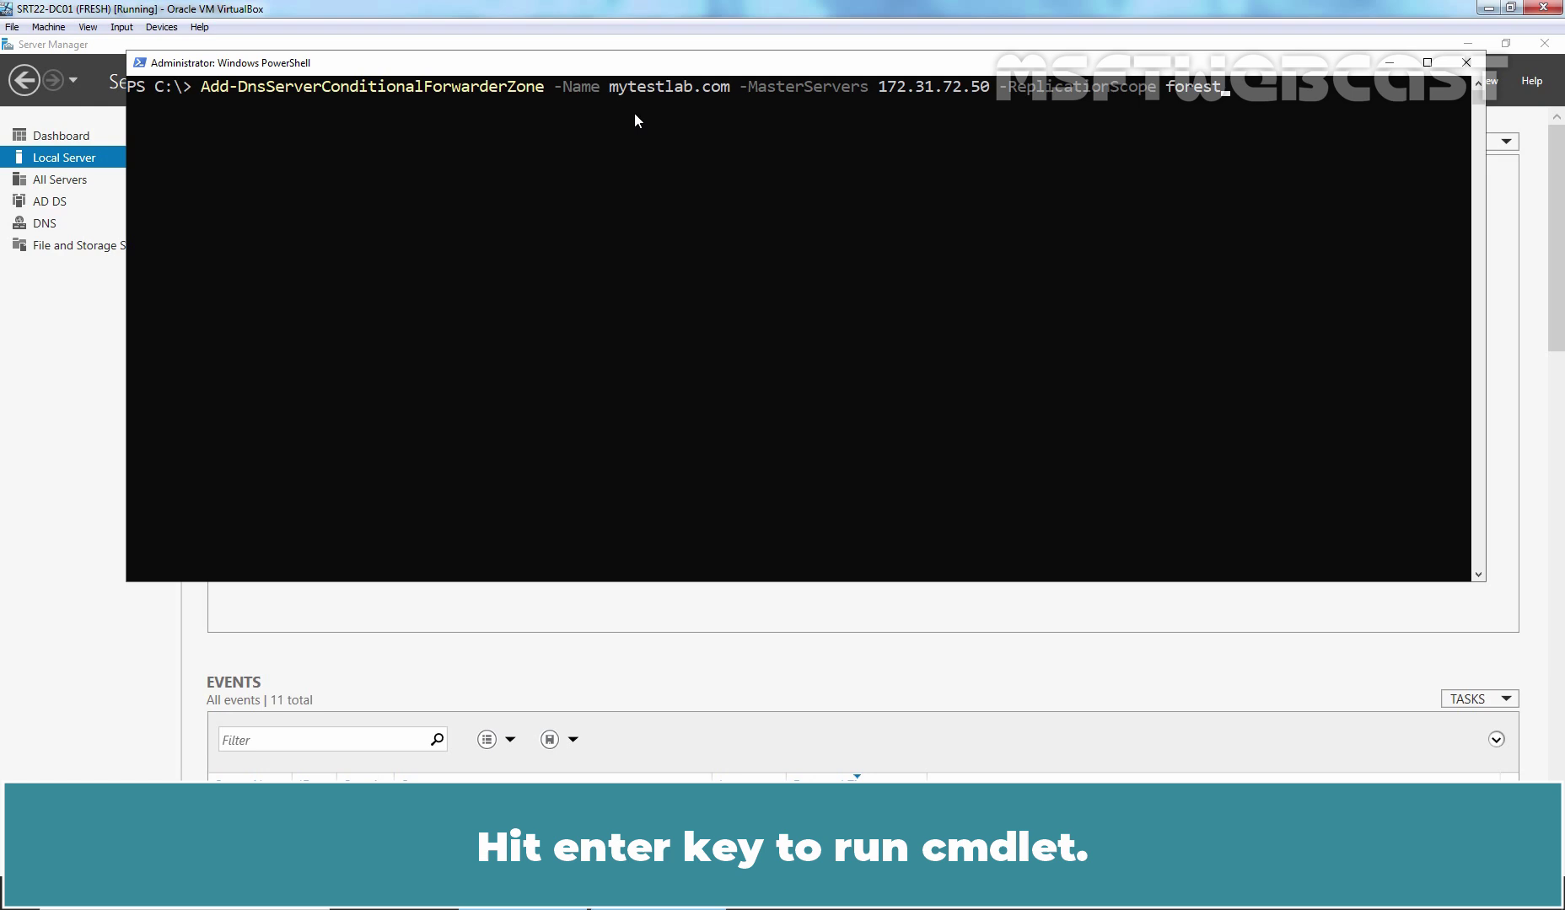
{"action": "key", "text": "Return"}
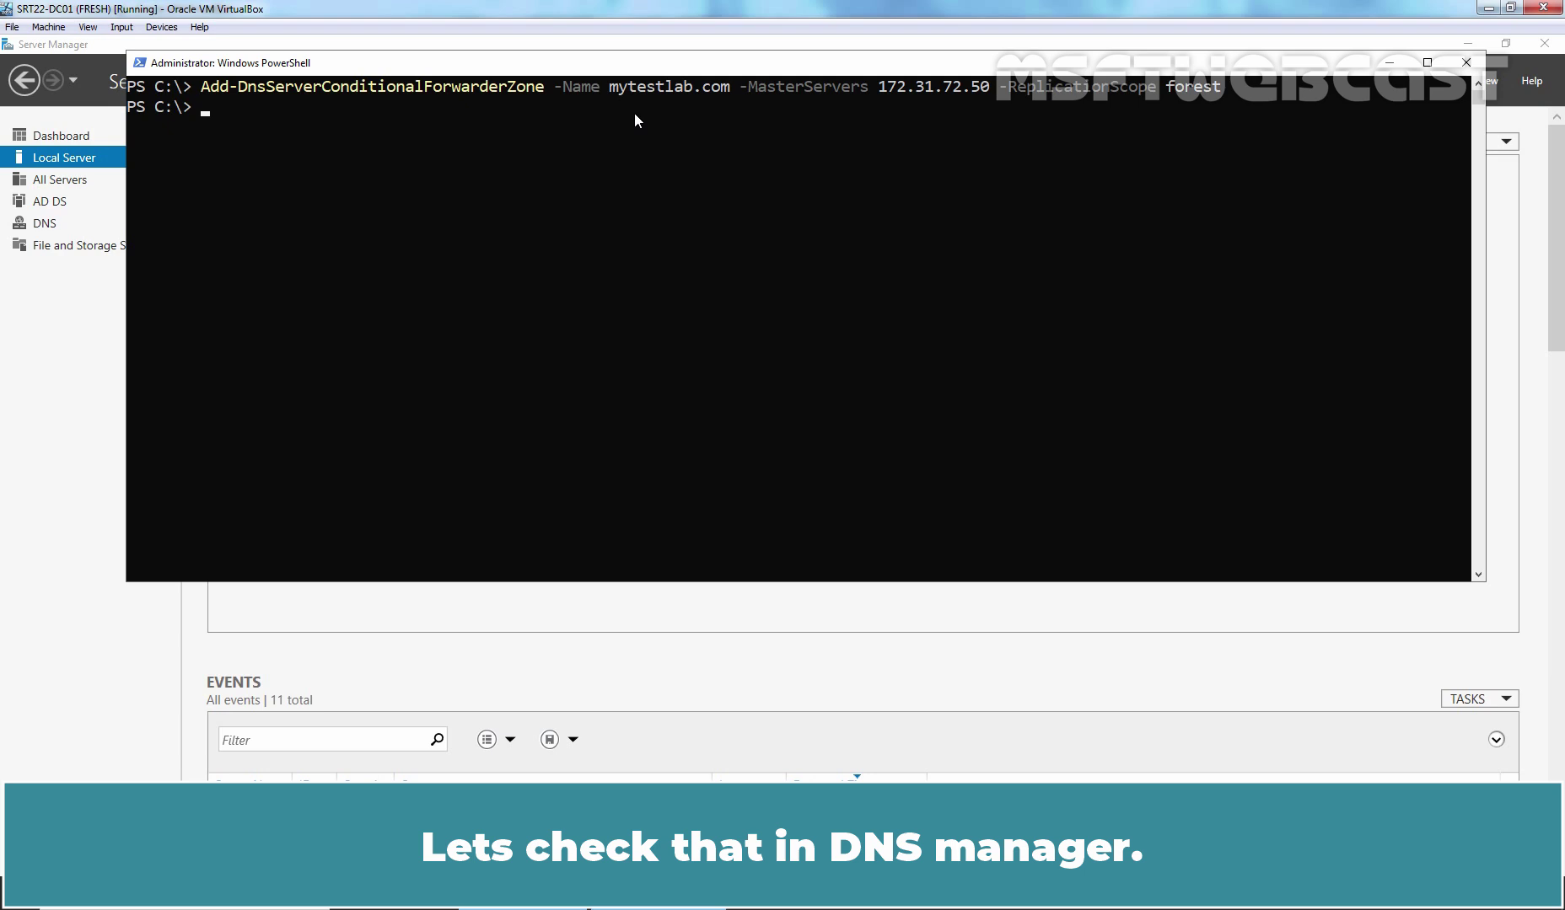
Open DNS Manager and select the mytestlab.com zone under Conditional Forwarders.
{"action": "left_click", "coordinate": [823, 666]}
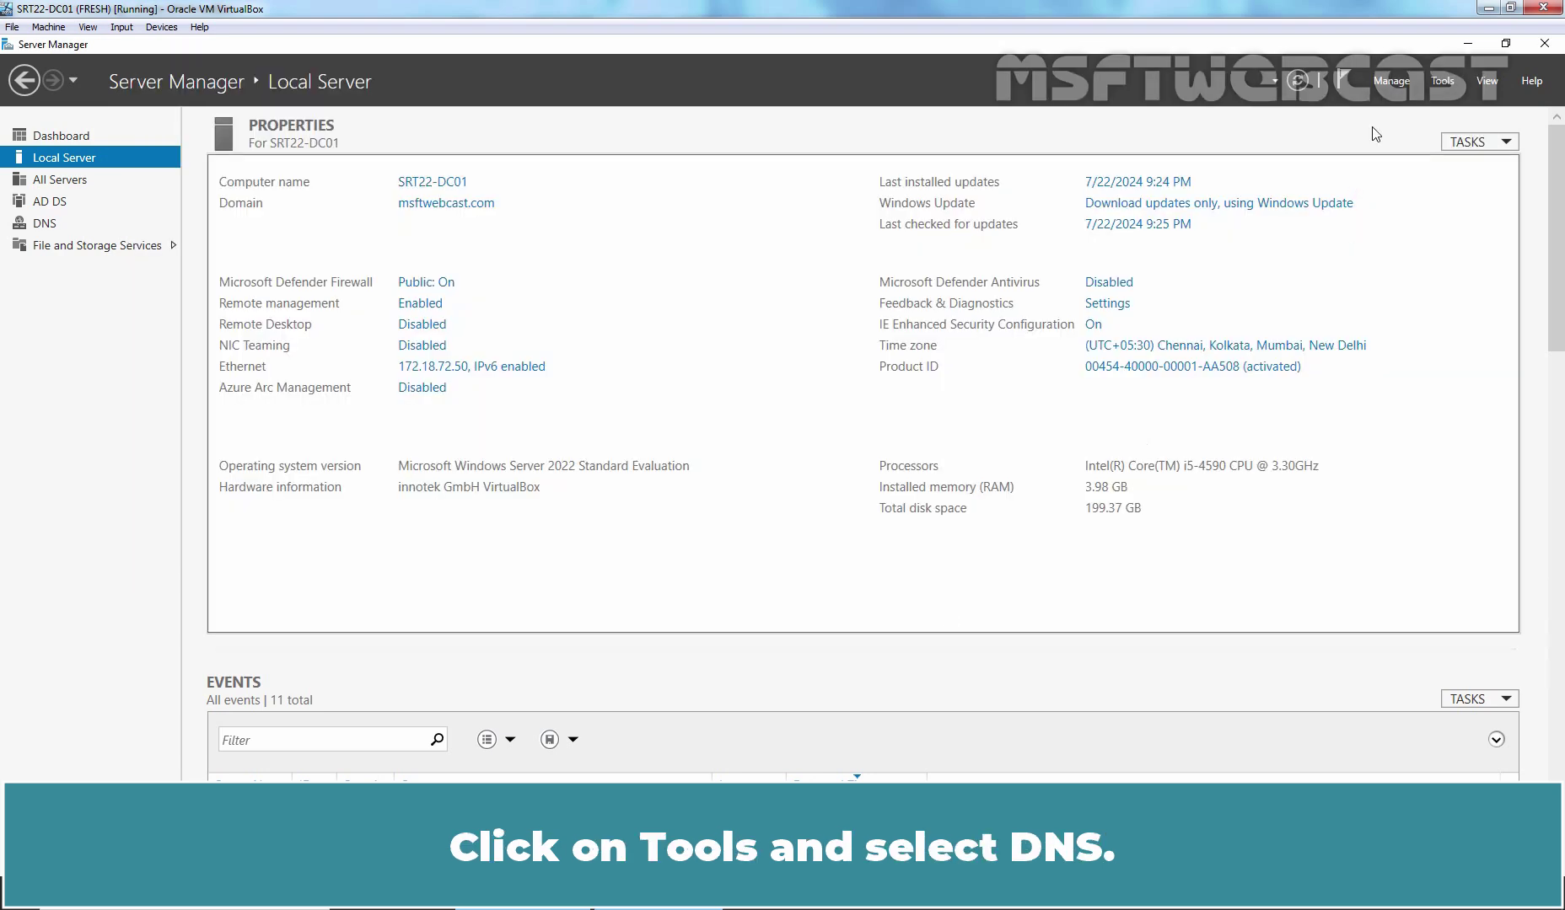
{"action": "left_click", "coordinate": [1442, 80]}
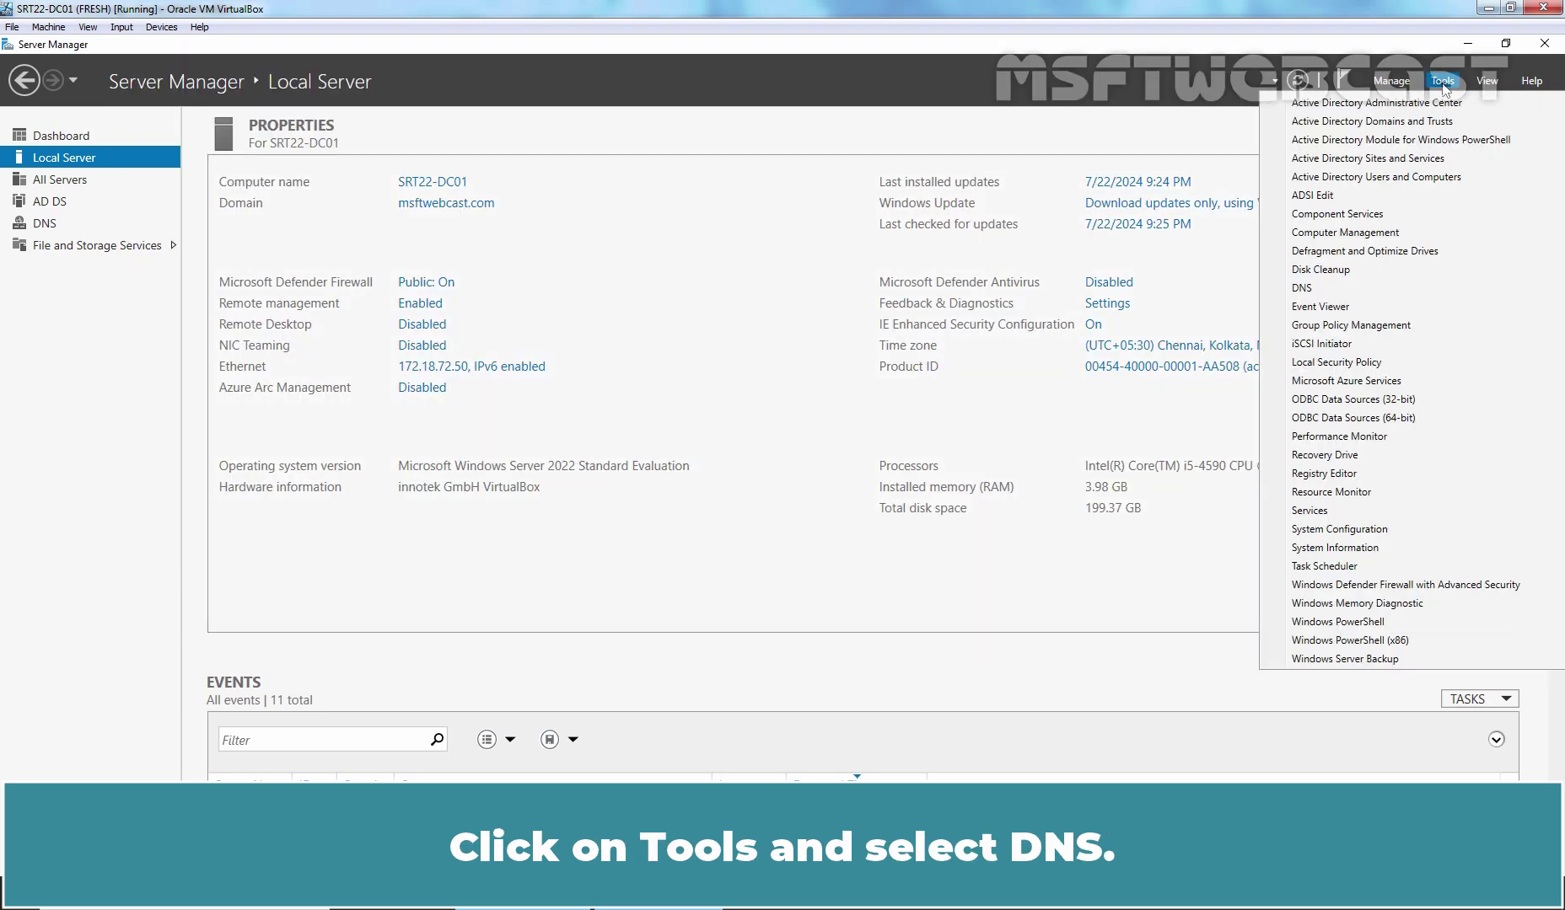
{"action": "left_click", "coordinate": [1312, 289]}
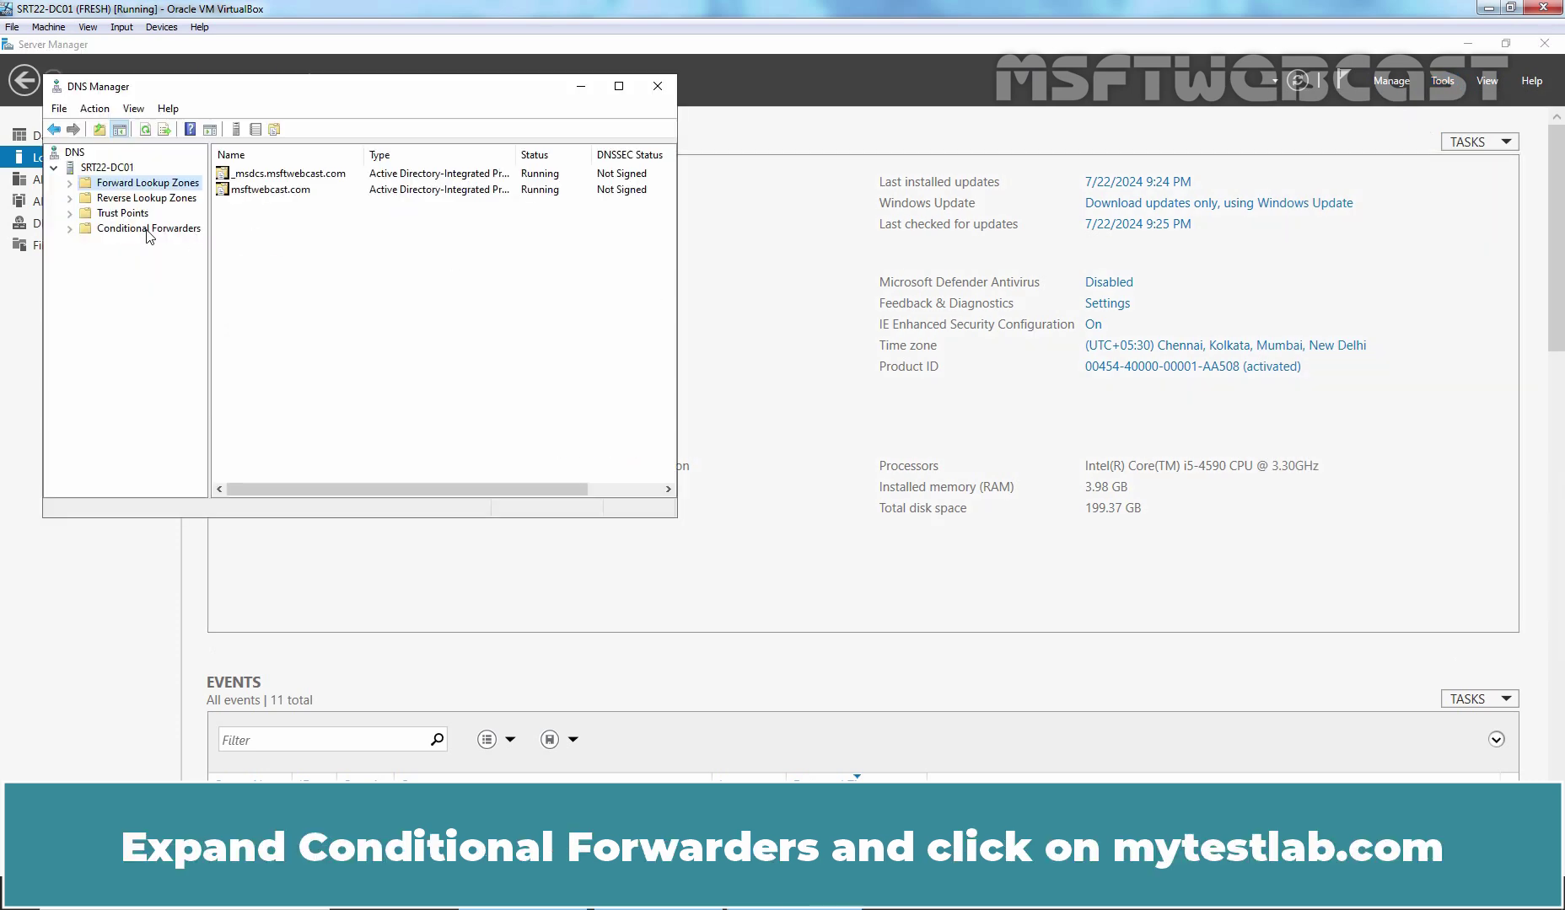
{"action": "left_click", "coordinate": [148, 230]}
{"action": "double_click", "coordinate": [149, 230]}
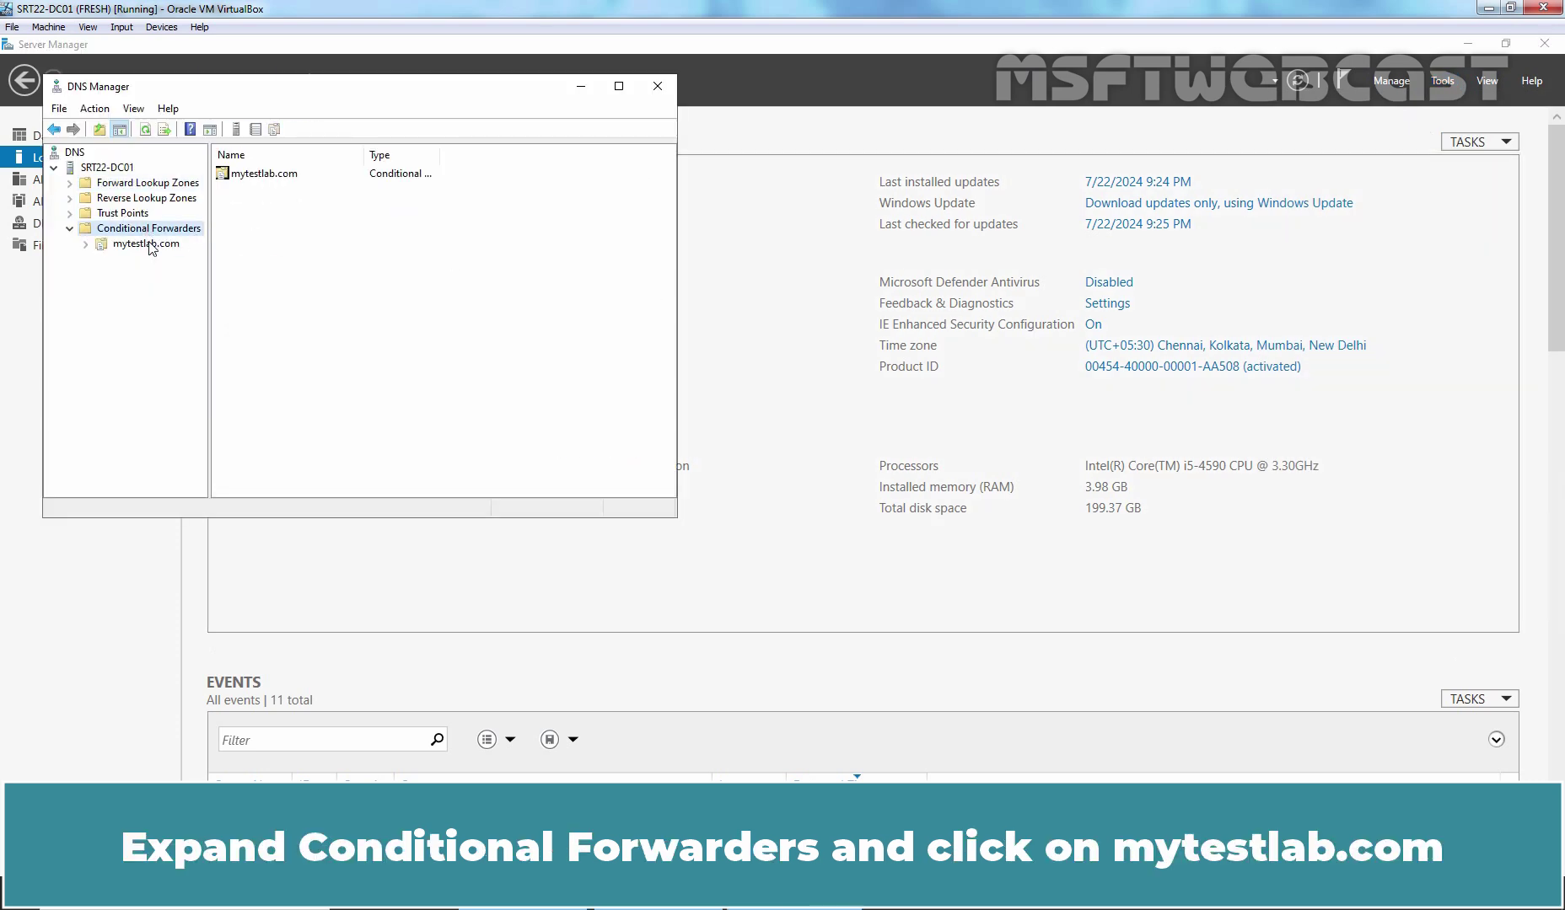
{"action": "left_click", "coordinate": [150, 245]}
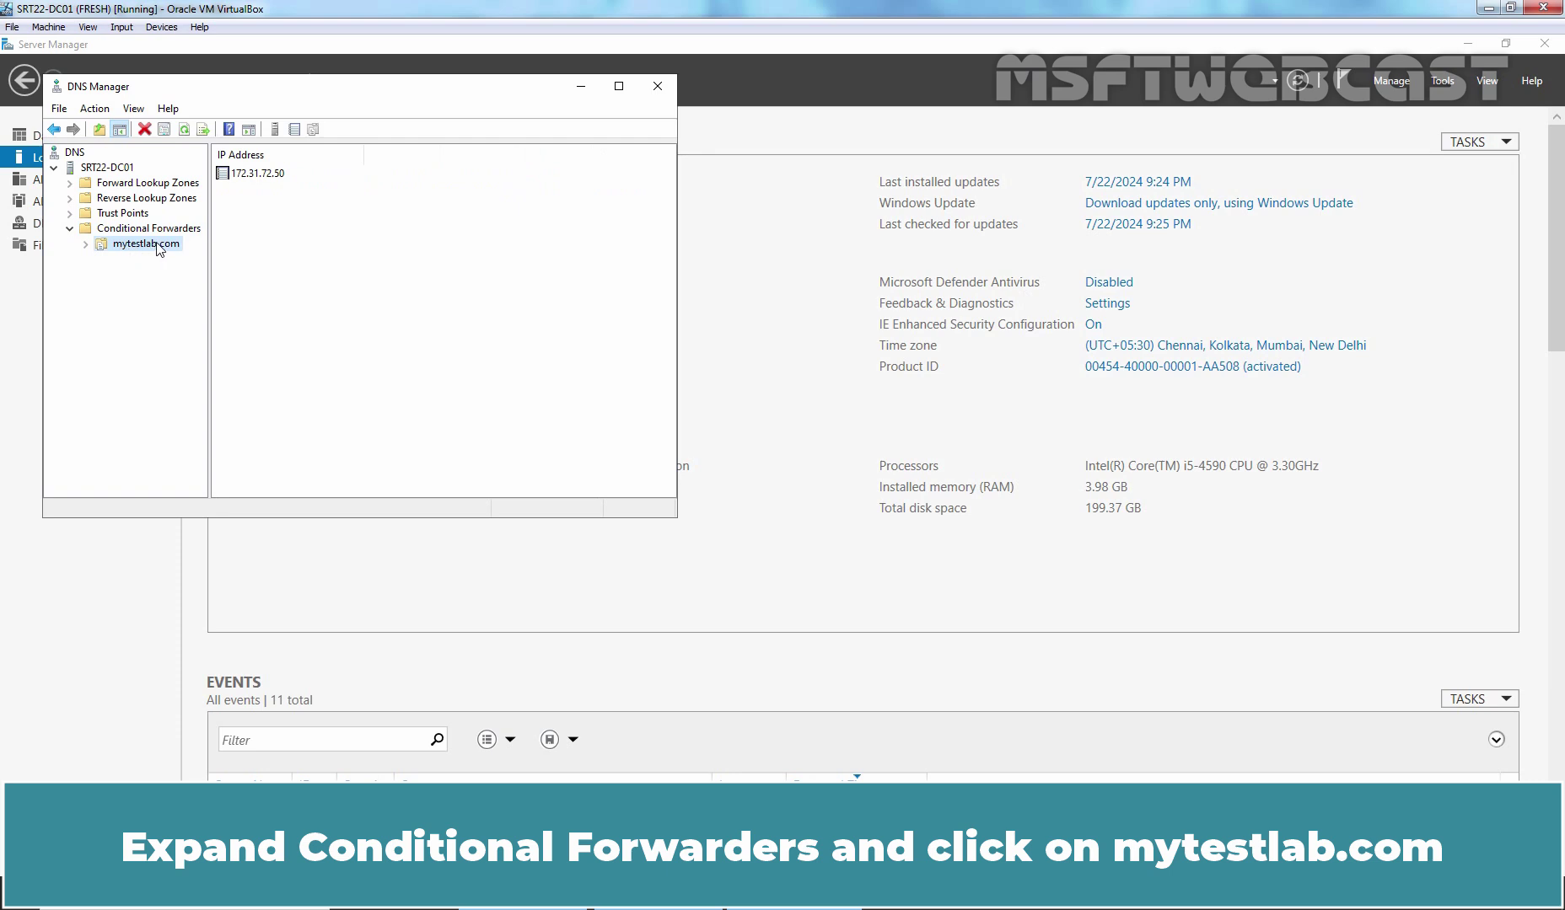
Check in mytestlab.com properties that the master server is 172.31.72.50, then close them.
{"action": "right_click", "coordinate": [157, 243]}
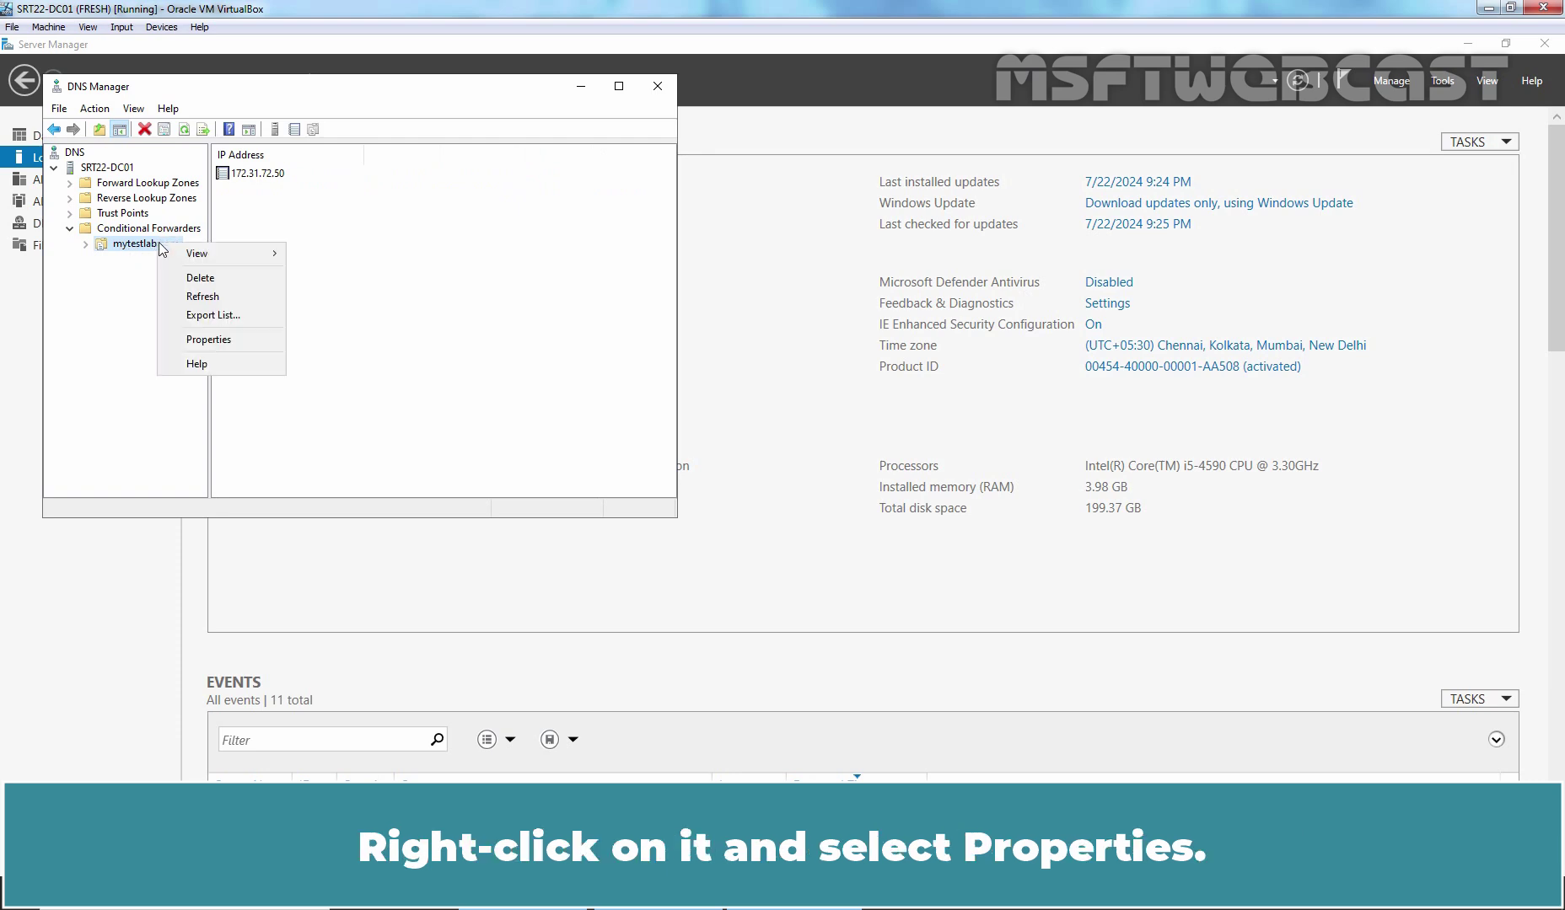
{"action": "left_click", "coordinate": [243, 342]}
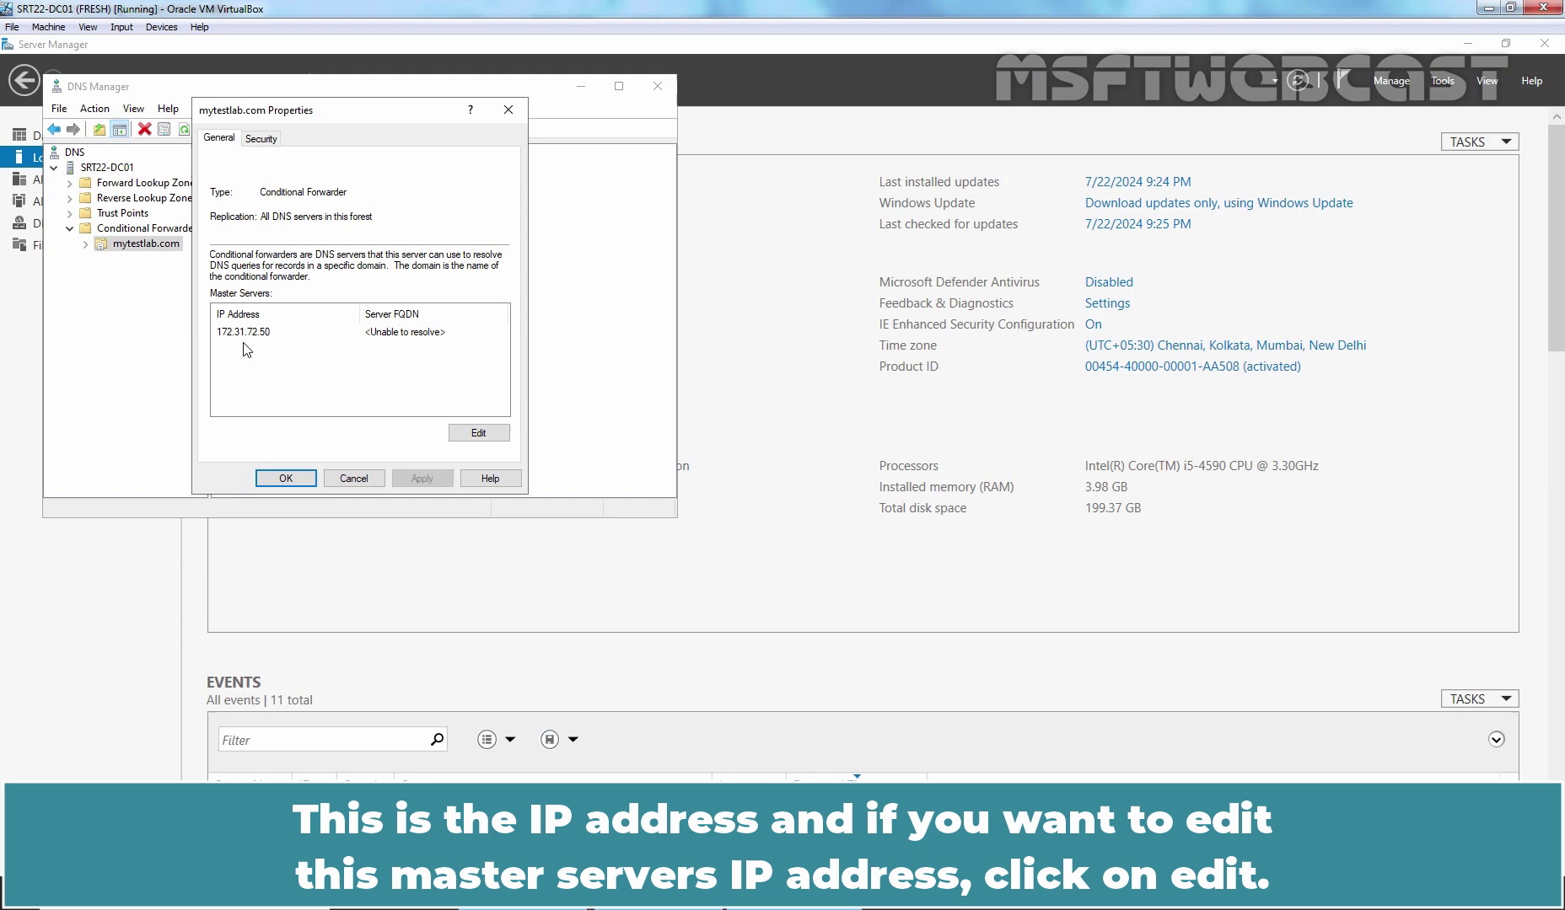
{"action": "left_click", "coordinate": [478, 434]}
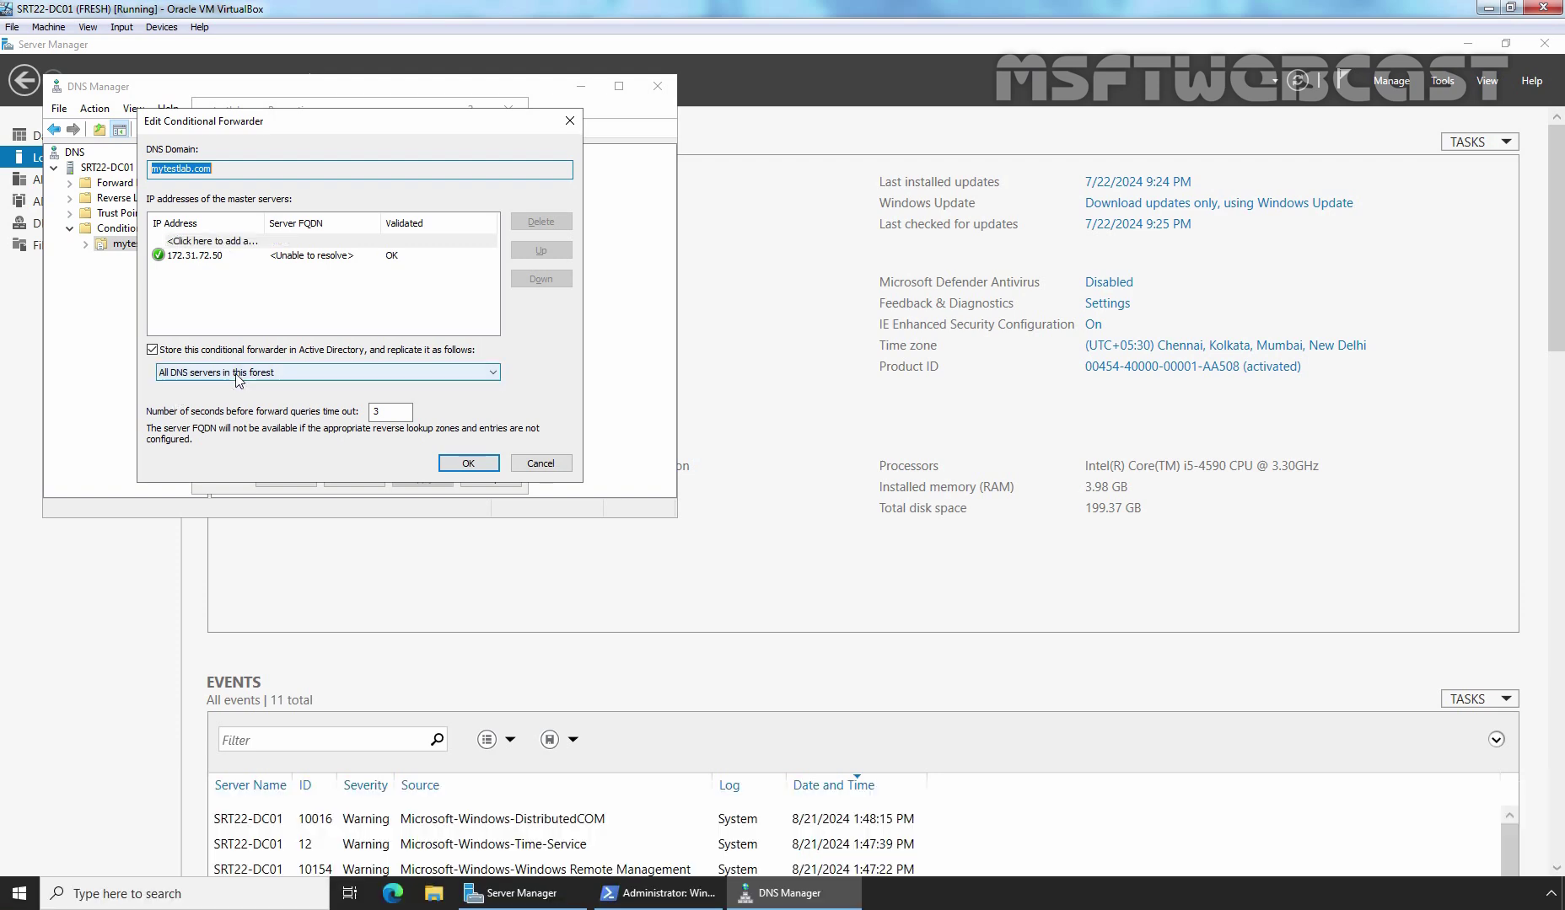
{"action": "left_click", "coordinate": [468, 462]}
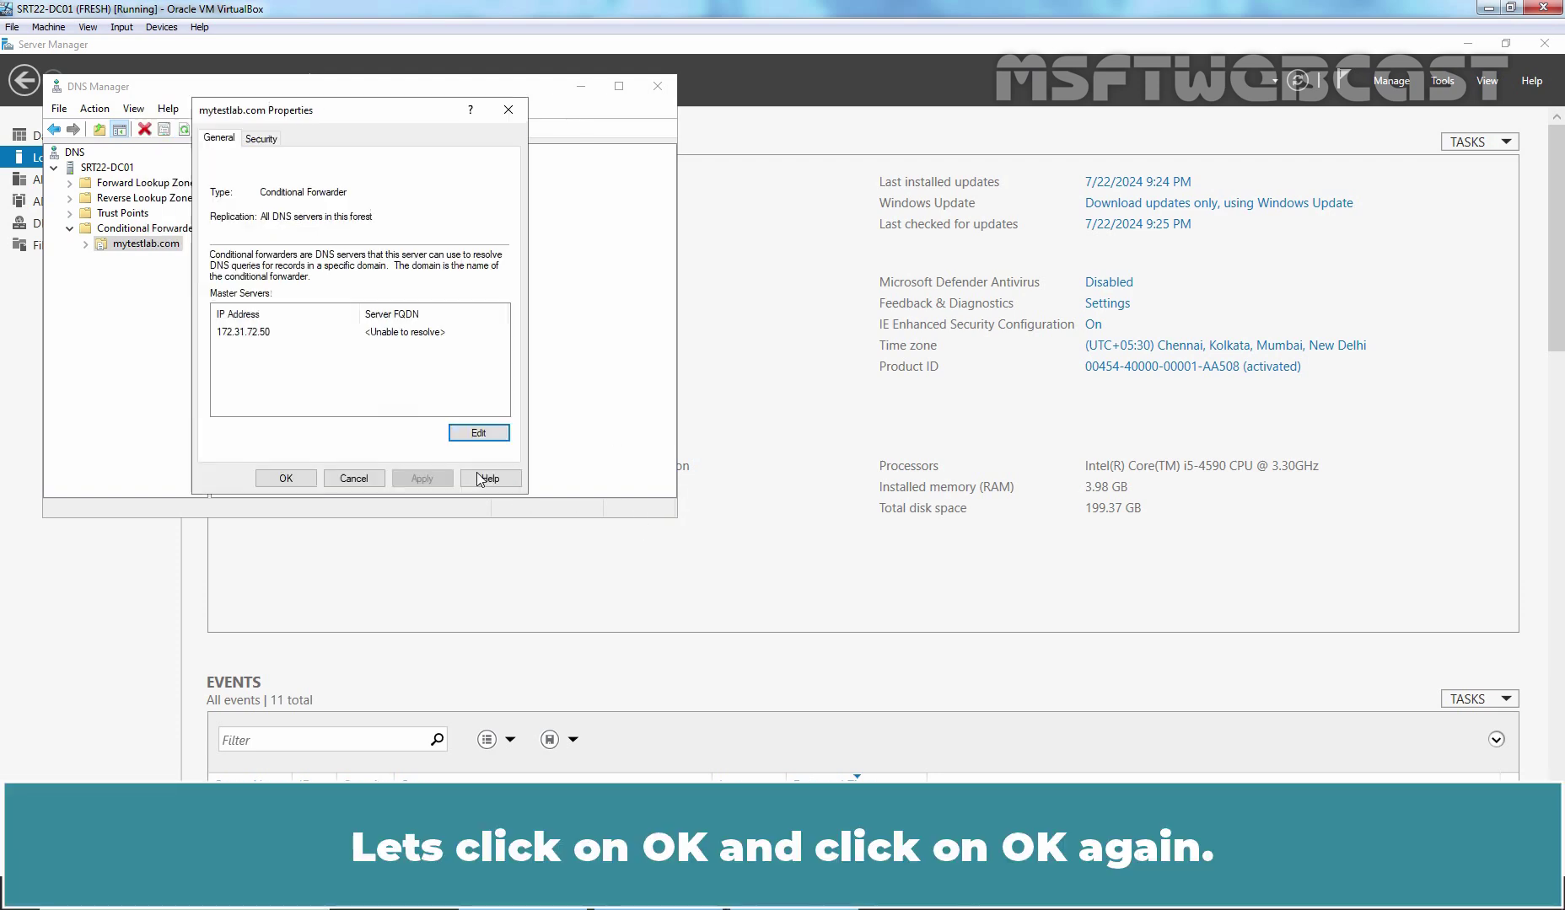
{"action": "left_click", "coordinate": [285, 479]}
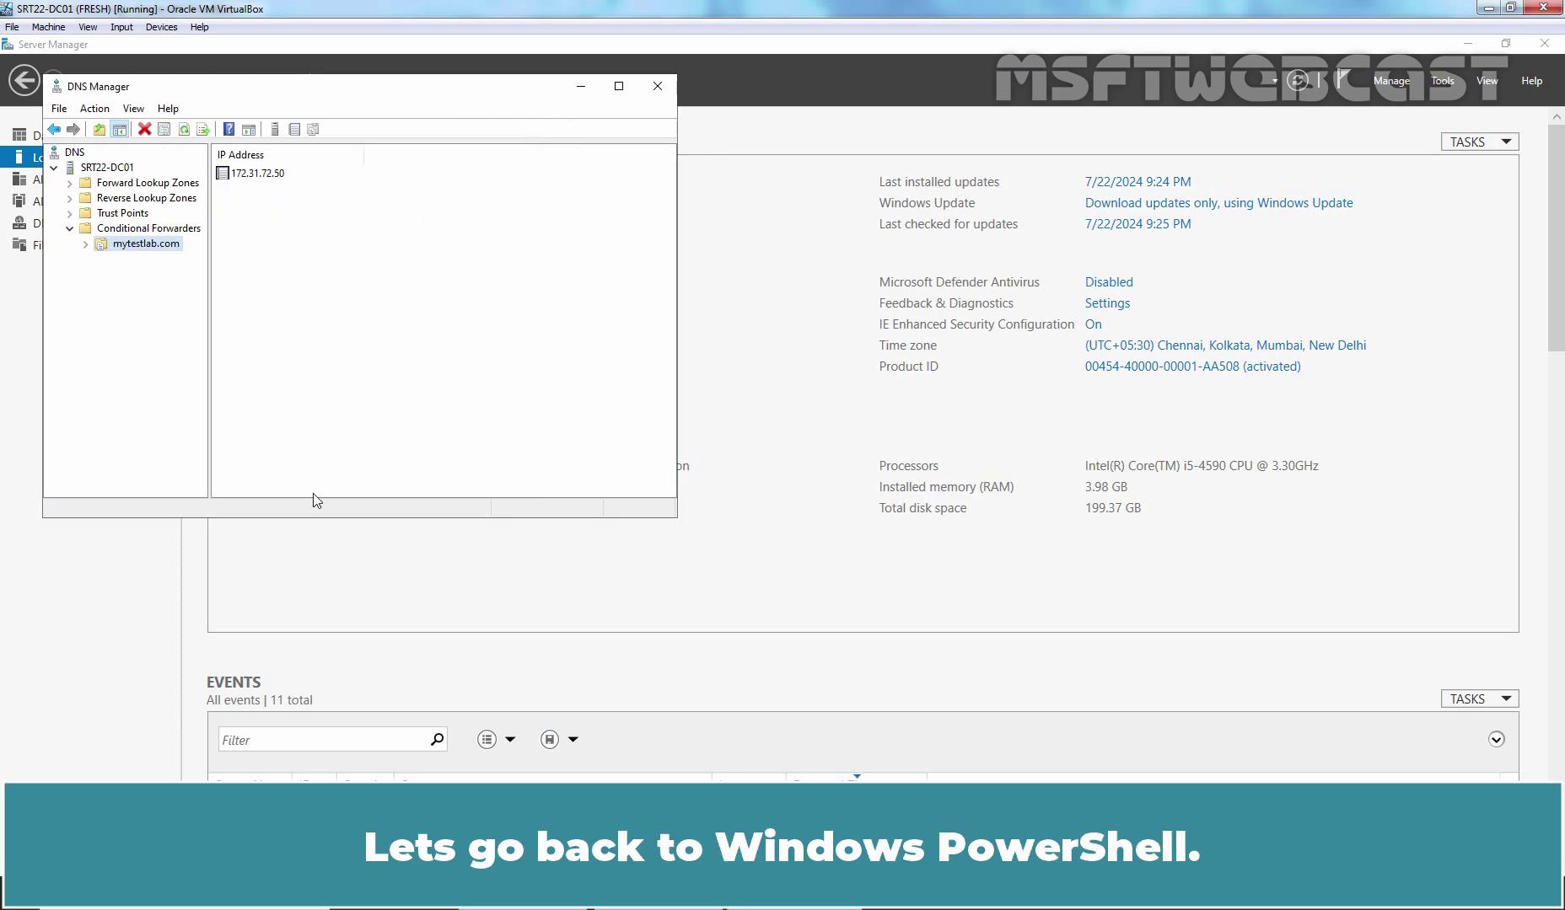
Ping dc01.mytestlab.com in PowerShell and get replies from 172.31.72.50.
{"action": "key", "text": "alt+Tab"}
{"action": "type", "text": "ping"}
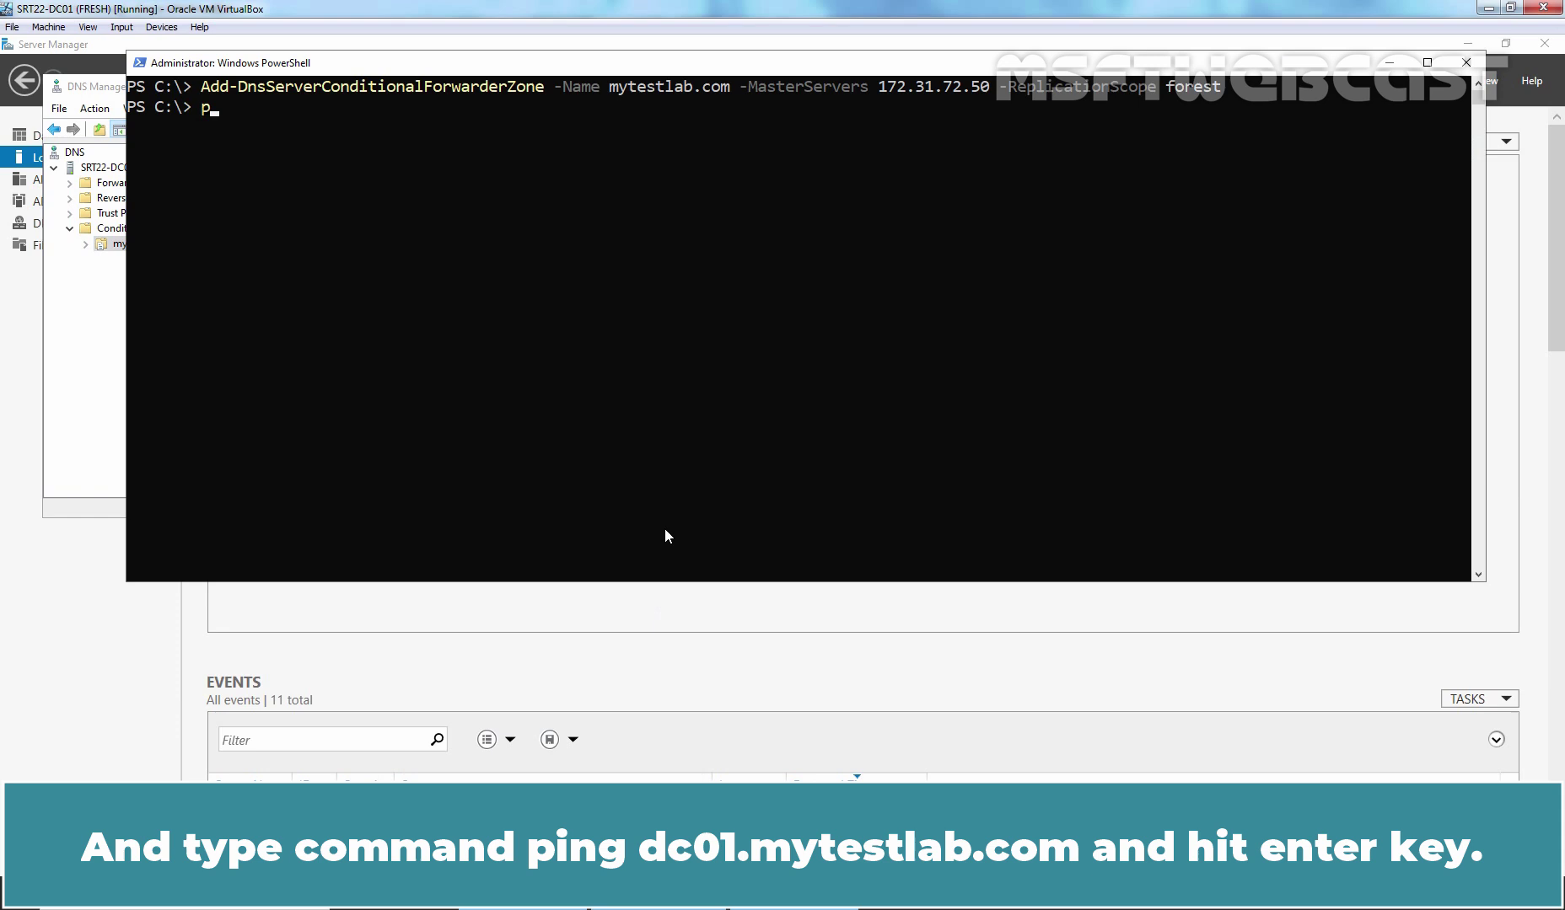
{"action": "type", "text": " dc01.mytestlab.com"}
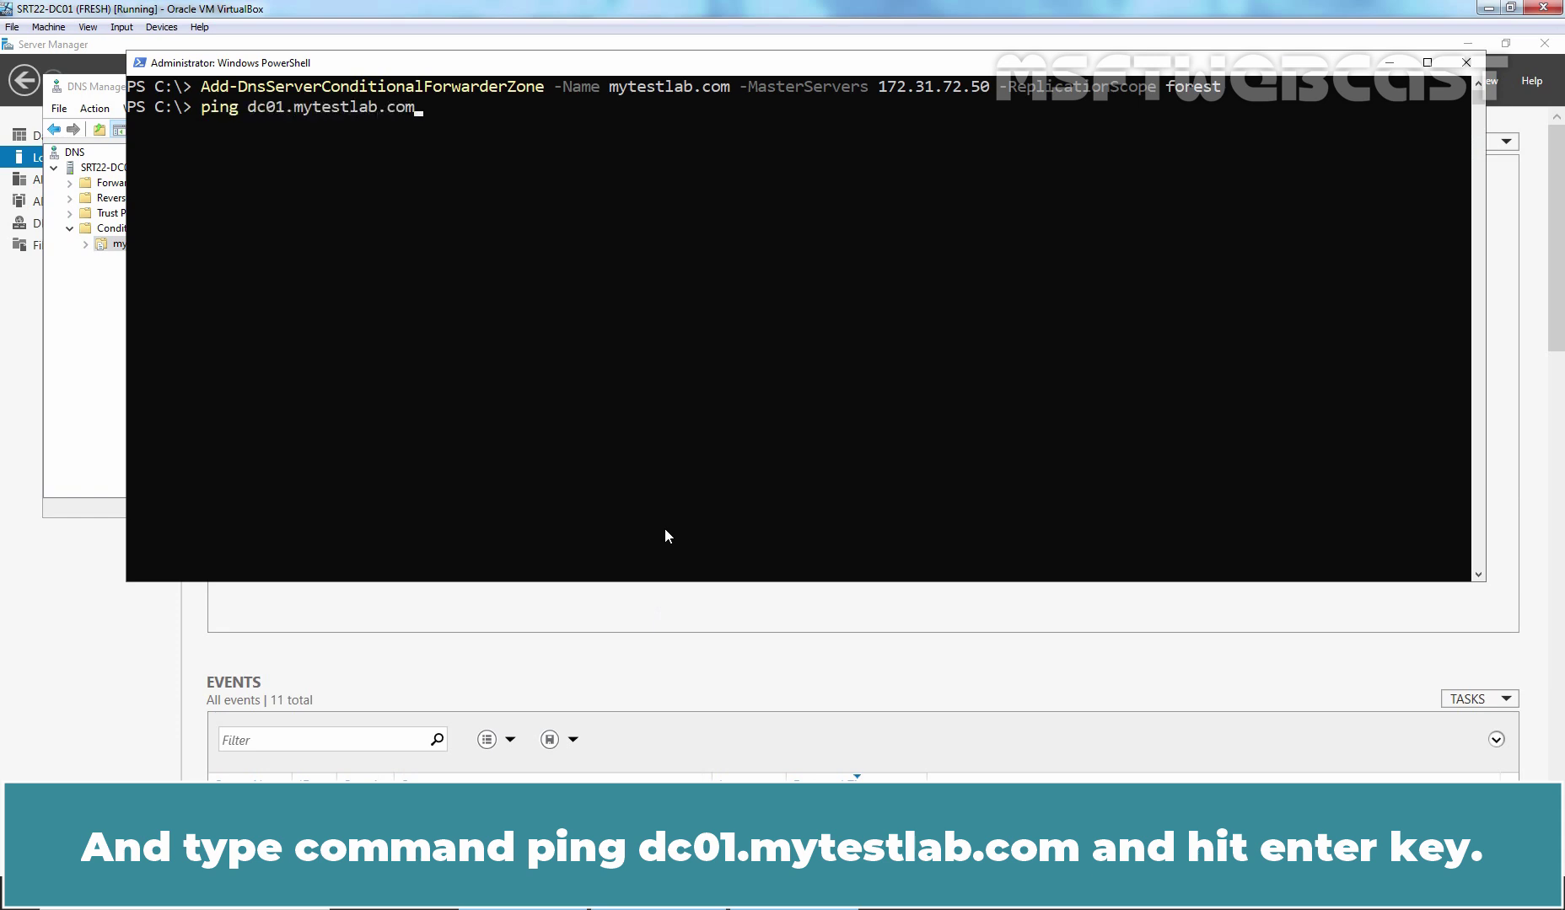
{"action": "key", "text": "Return"}
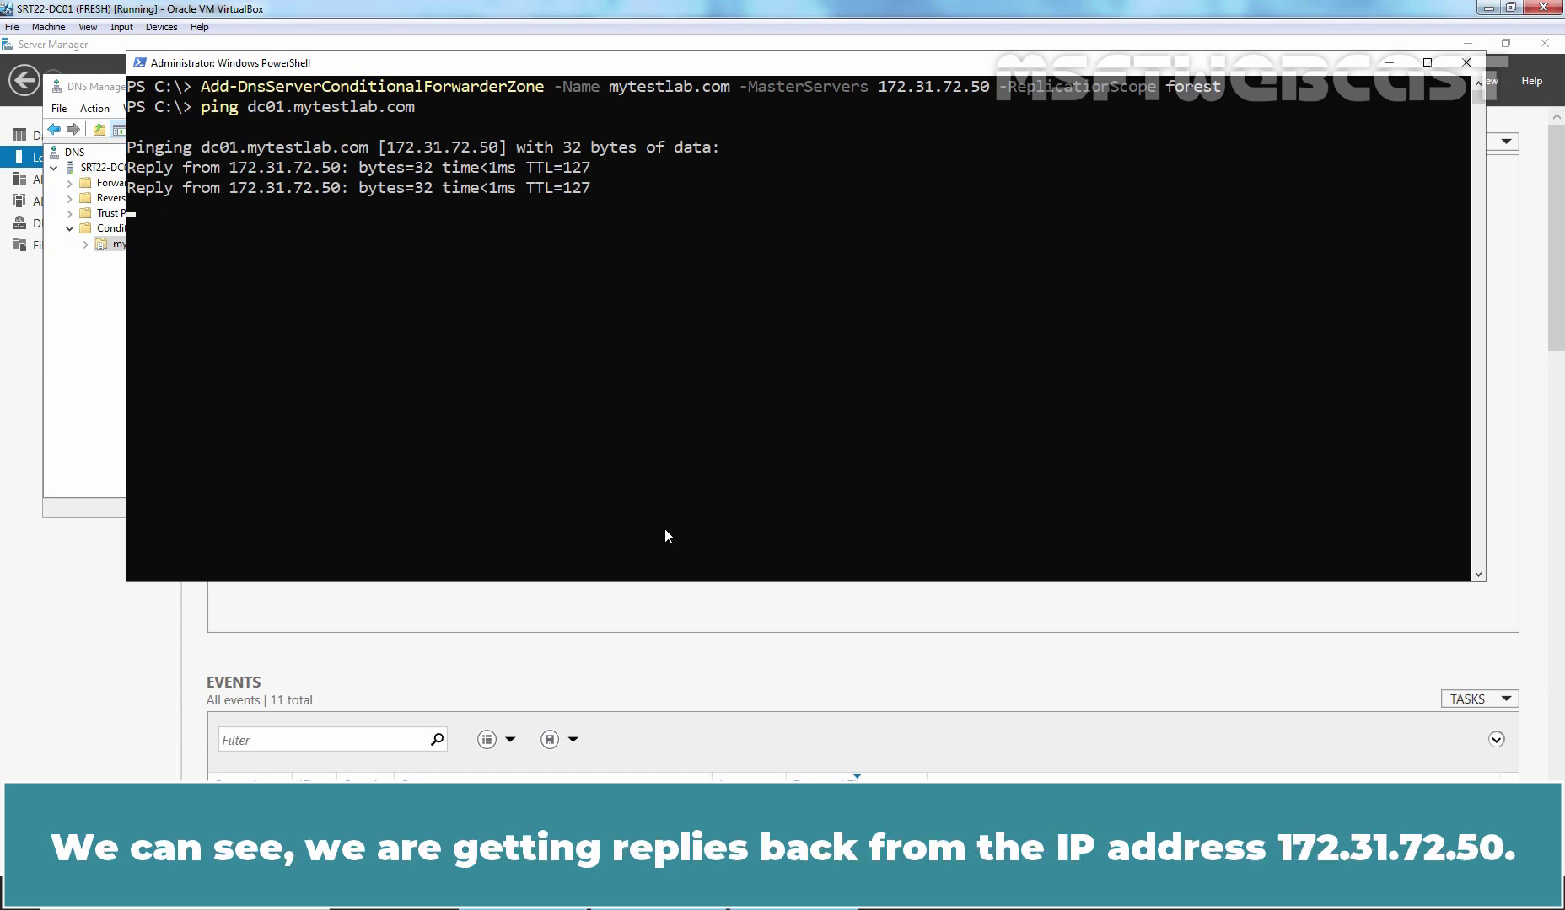